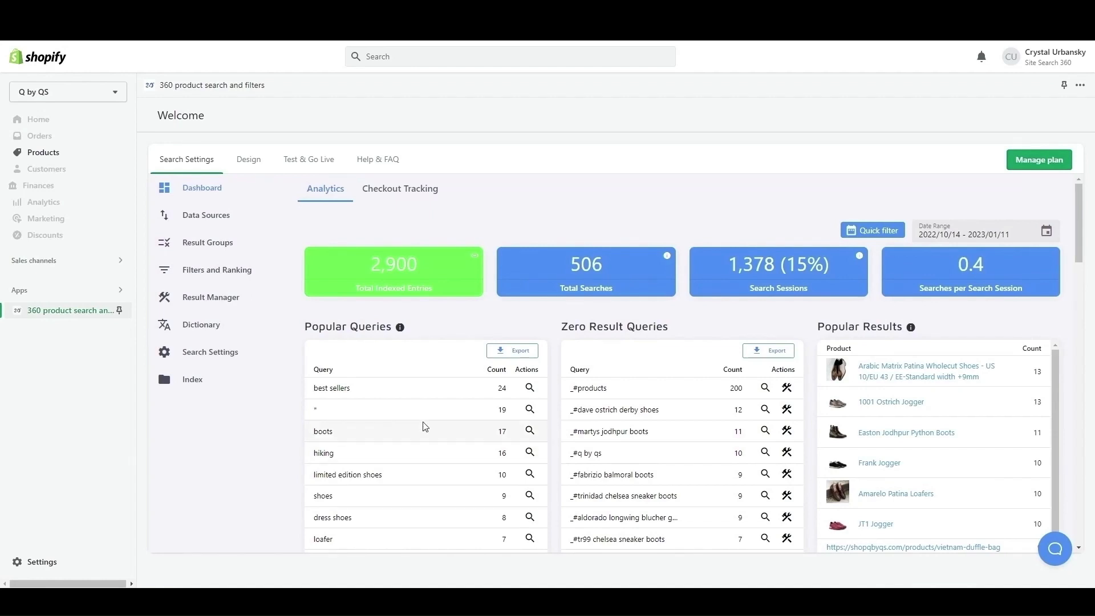
Open the product search on the Que Shebley and JustMusic storefronts.
mouse_move(737, 272)
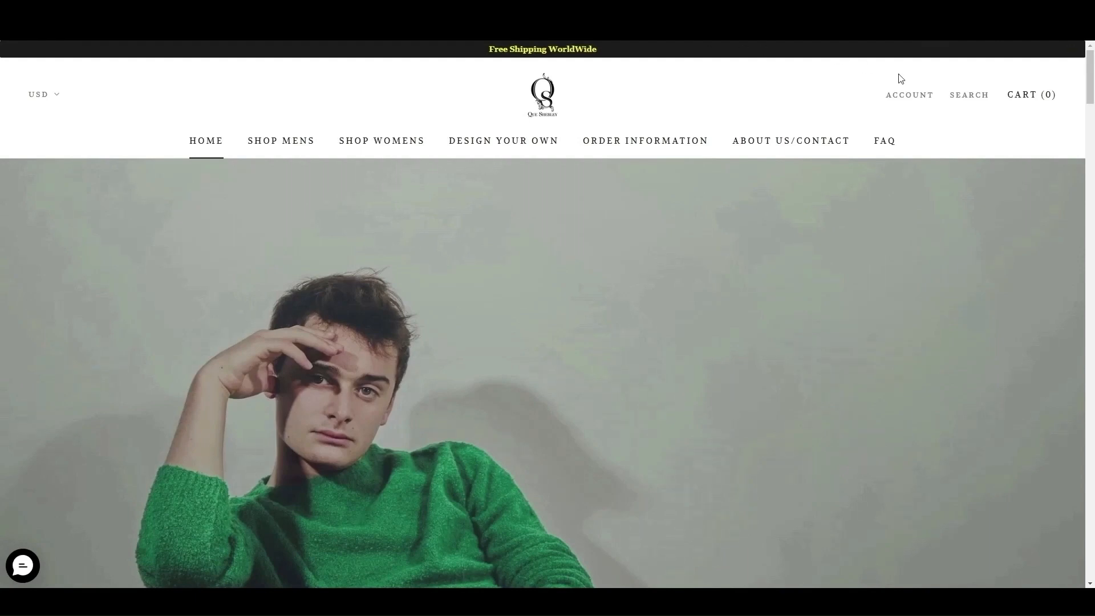
click(968, 95)
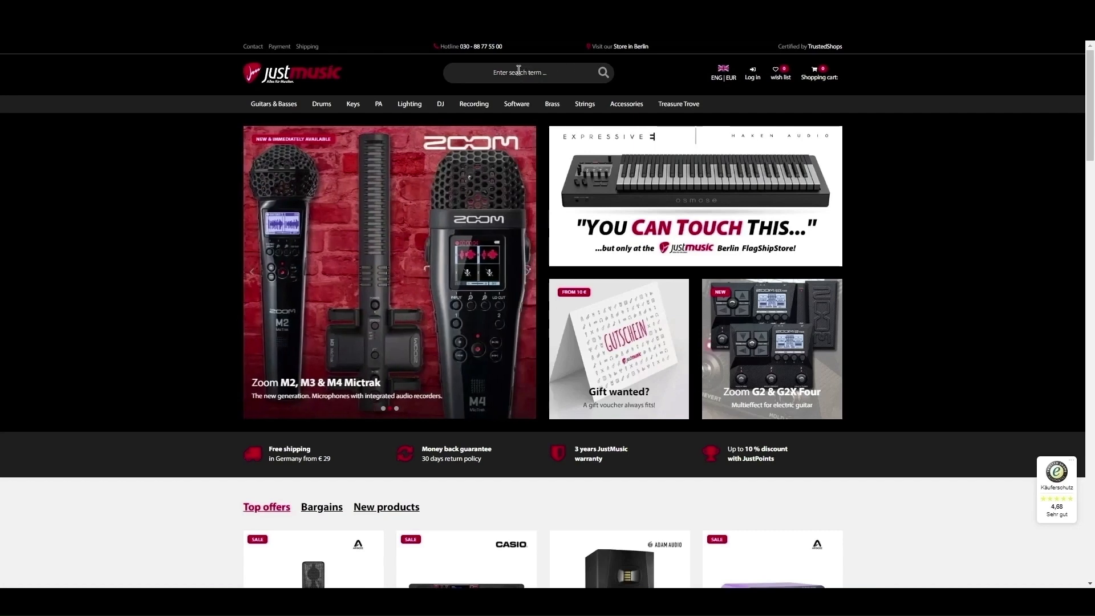
click(518, 70)
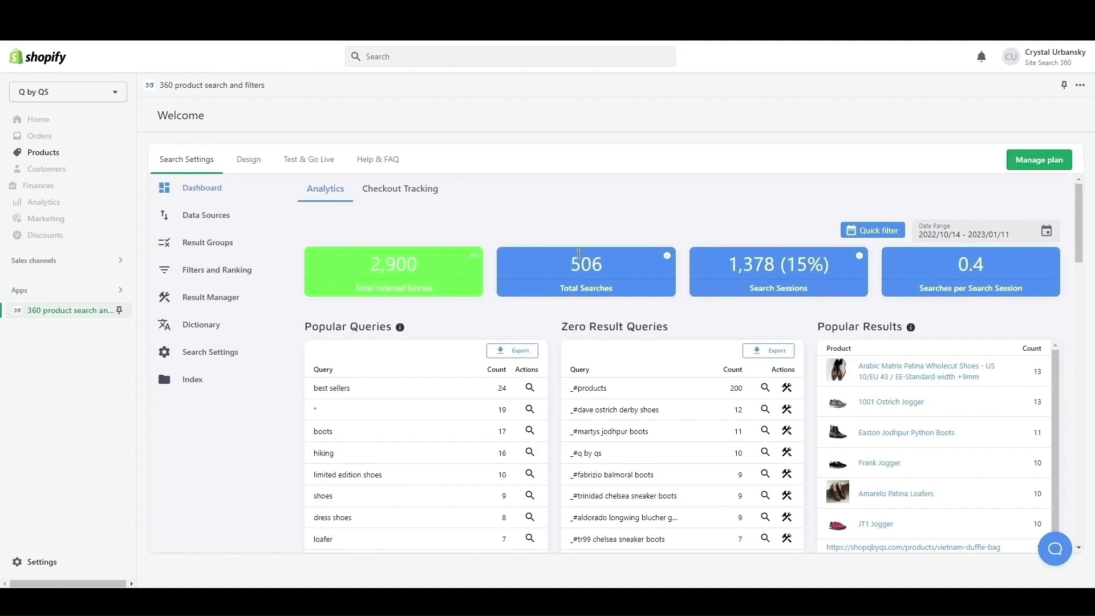
Examine the details of the "boots" query in the All Queries analytics, including its related queries, popular results and top used filters.
scroll(712, 308, down, 7)
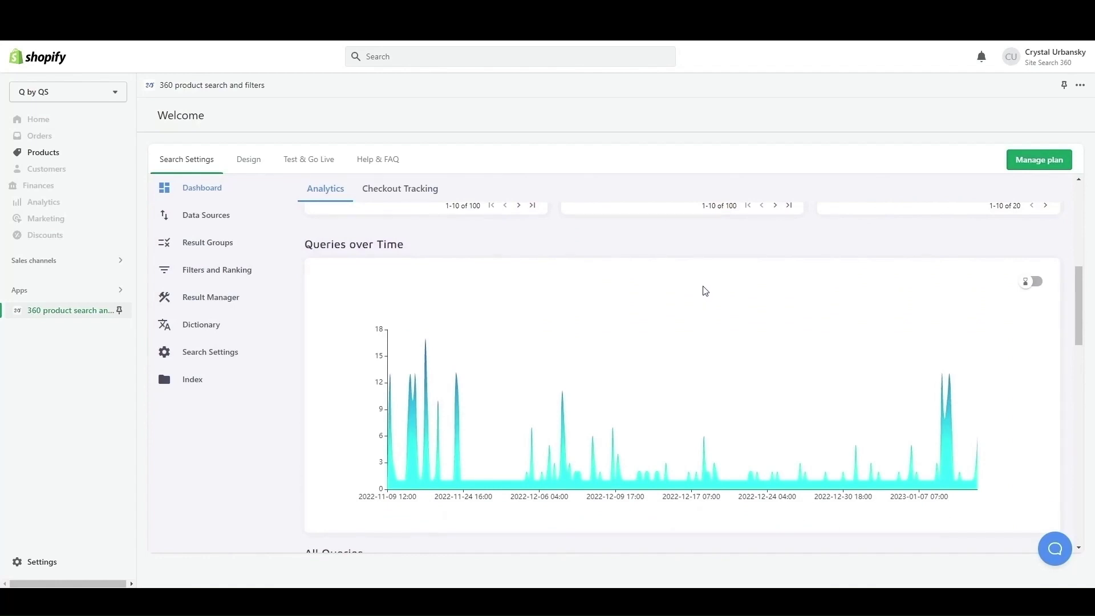
scroll(707, 293, down, 4)
scroll(707, 292, down, 2)
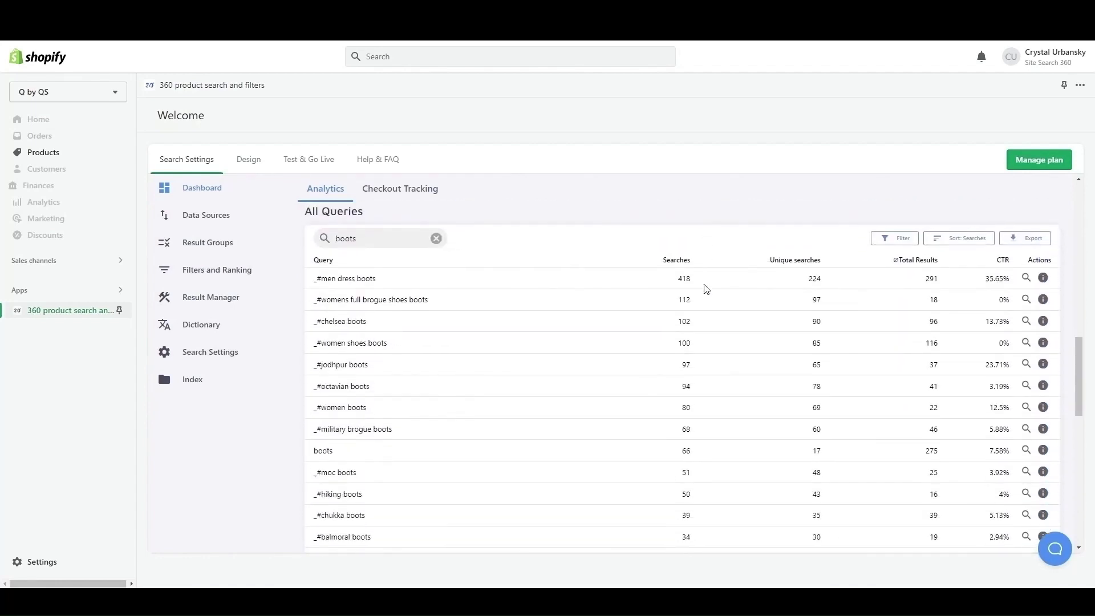
click(1042, 450)
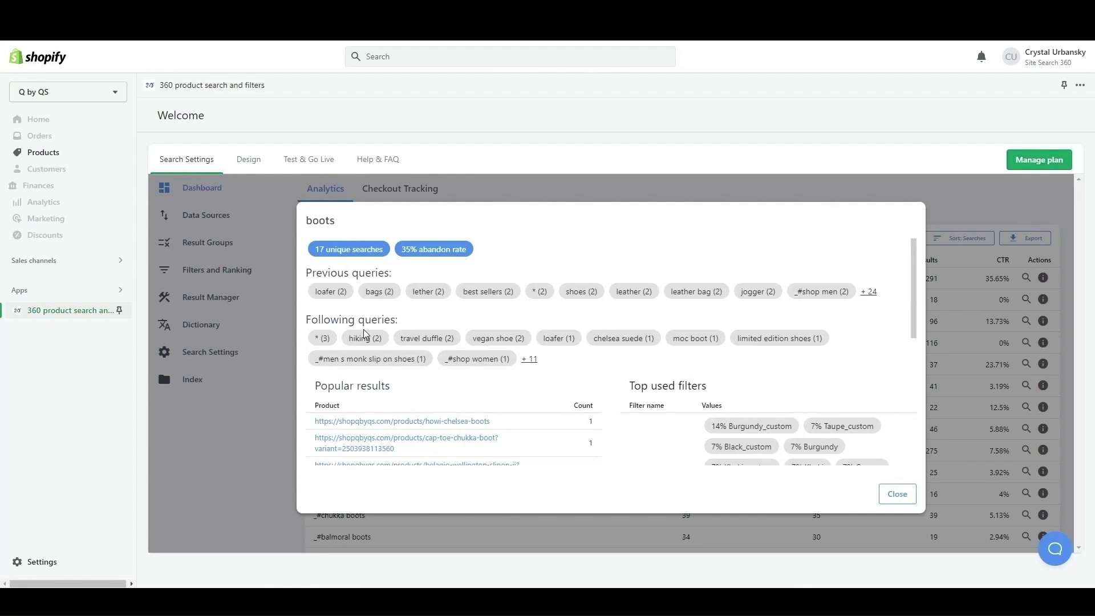
scroll(720, 379, down, 2)
scroll(719, 376, down, 6)
scroll(713, 371, up, 8)
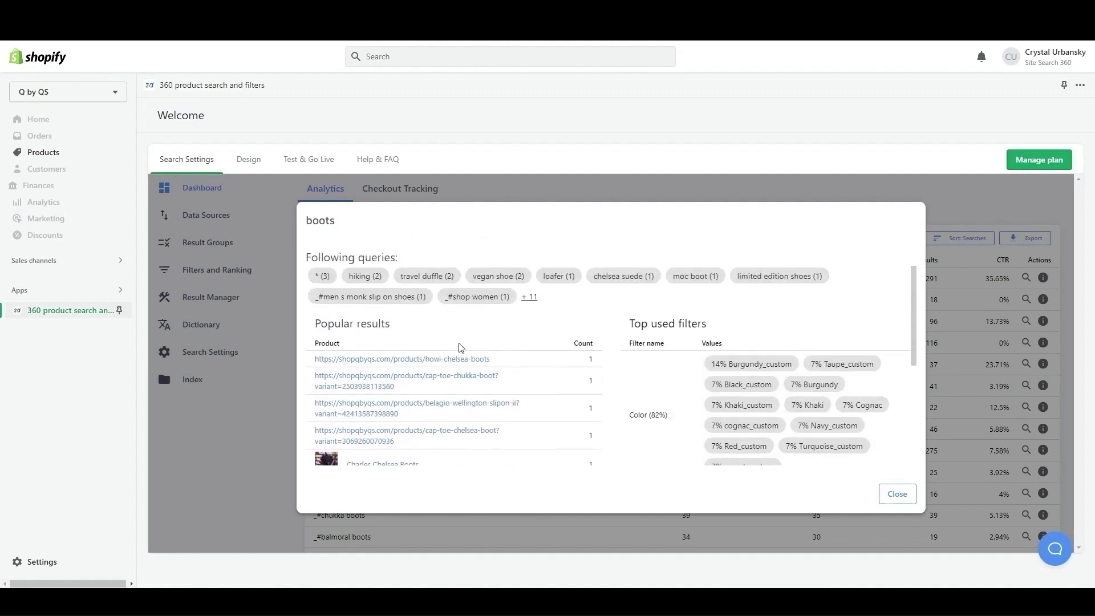
scroll(461, 347, up, 2)
click(897, 493)
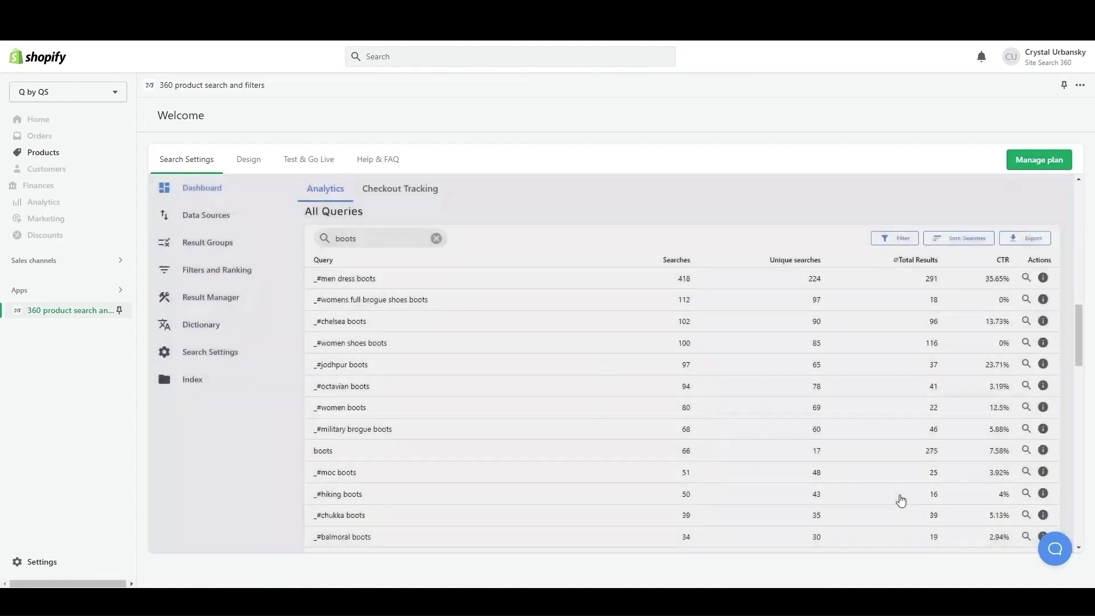
Review the data sources and result groups, including the Blog and Products groups of the cocktail shaker search on the whisk store.
click(224, 217)
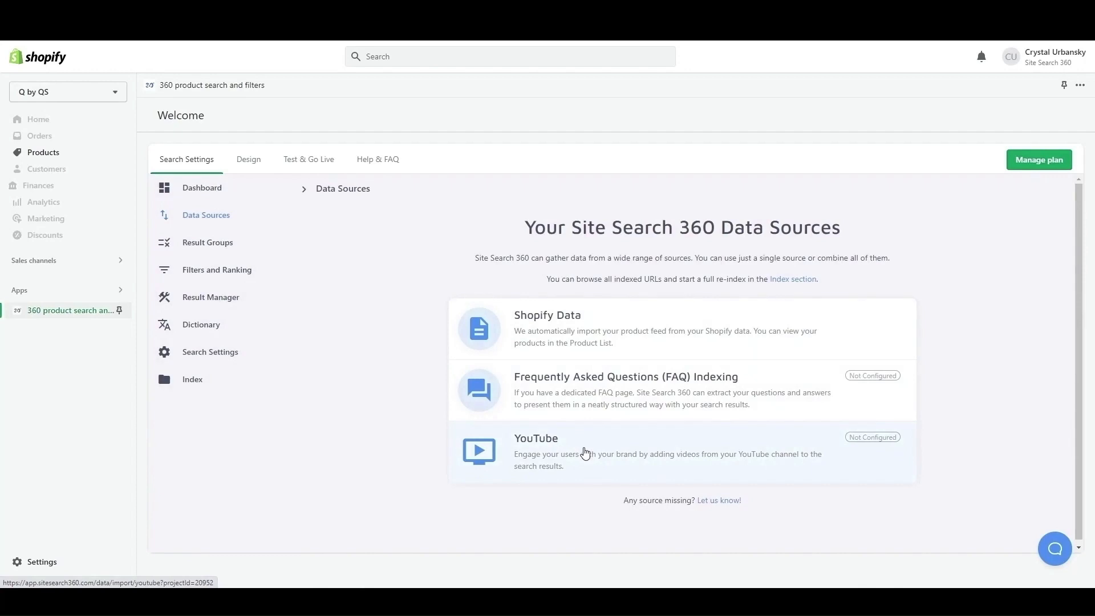
click(214, 245)
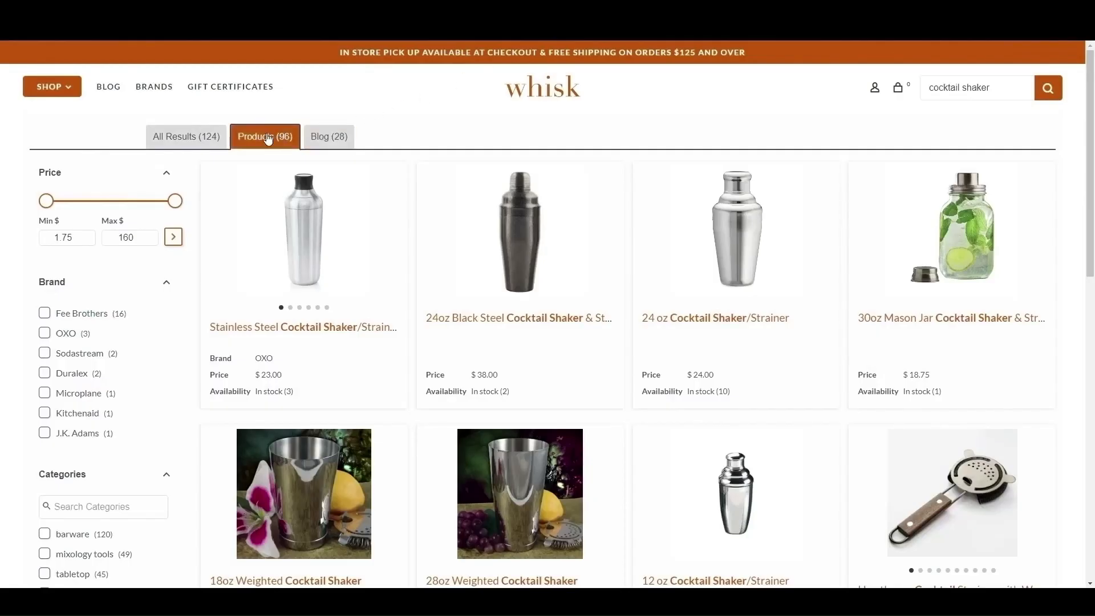
click(329, 139)
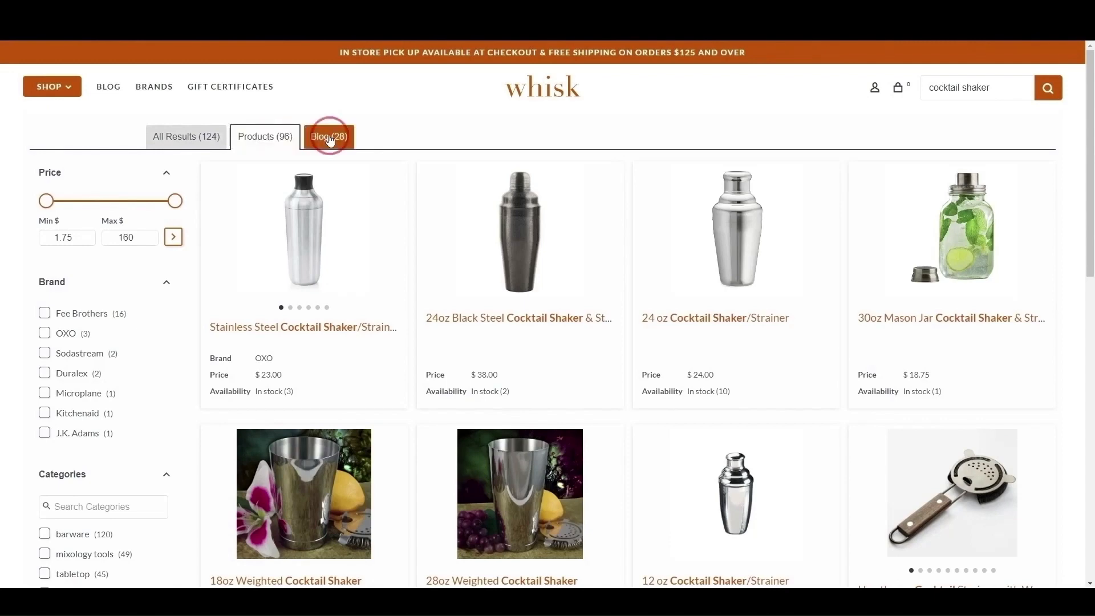
click(276, 139)
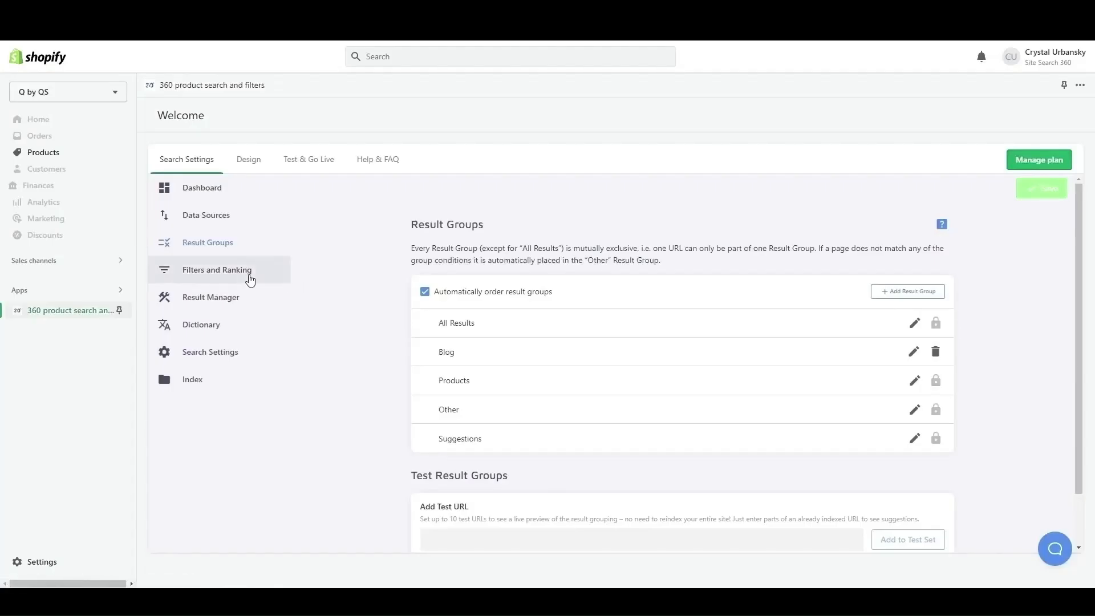
Move the Special features filter above Price in the global product filter settings.
click(249, 277)
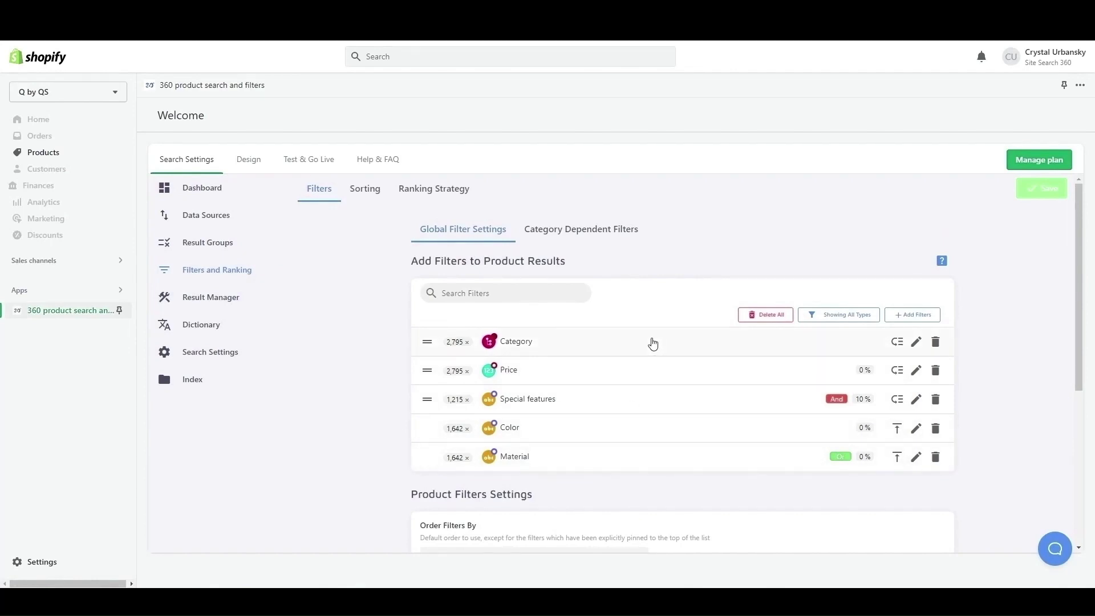
drag(427, 400, 429, 368)
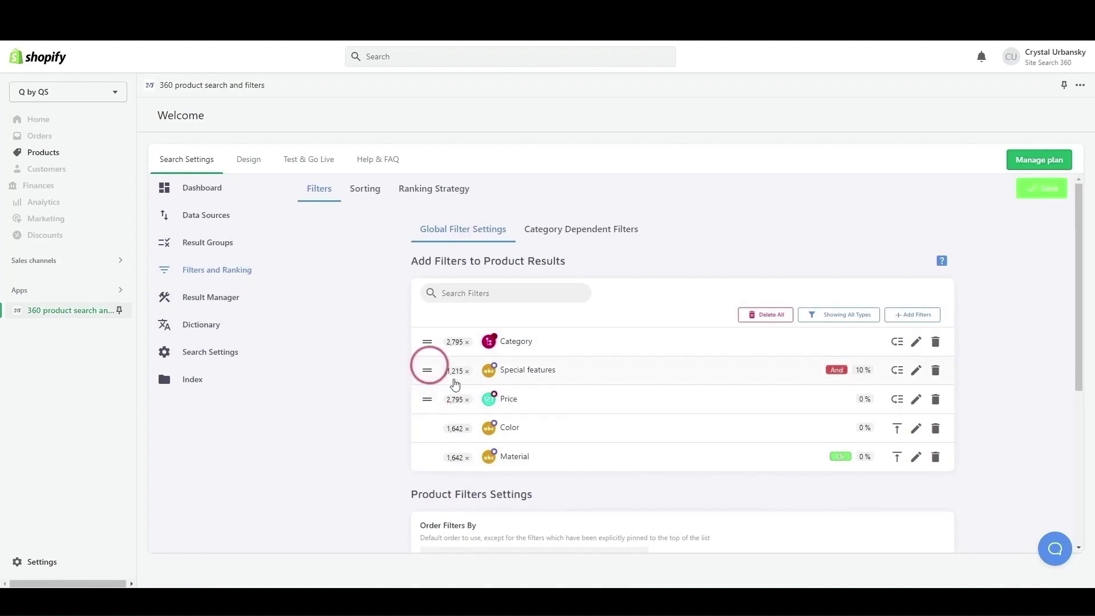
click(916, 429)
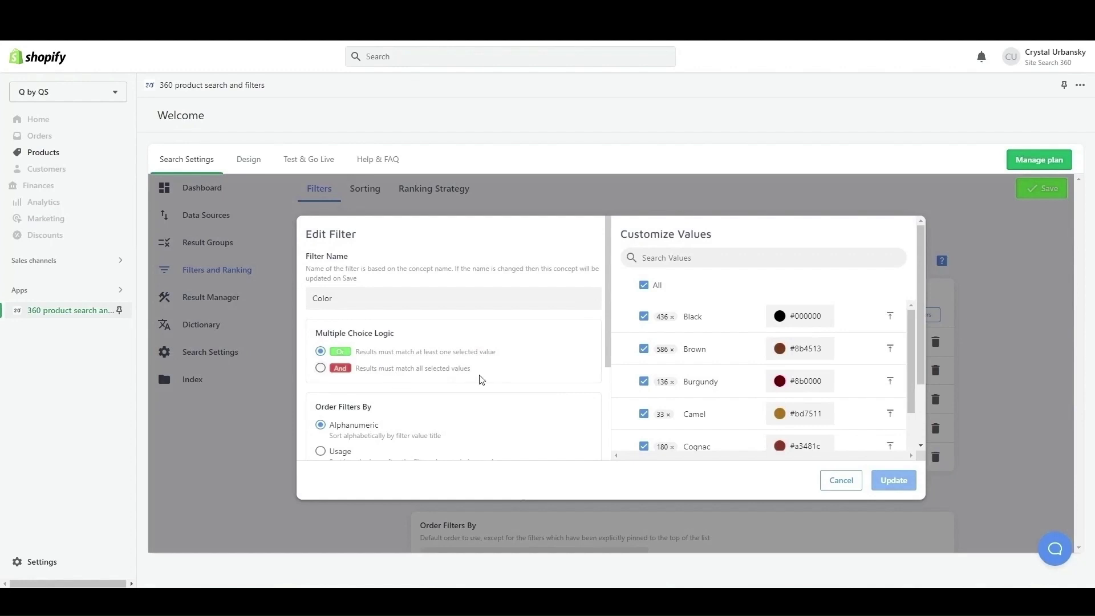
scroll(468, 393, down, 1)
scroll(459, 383, down, 1)
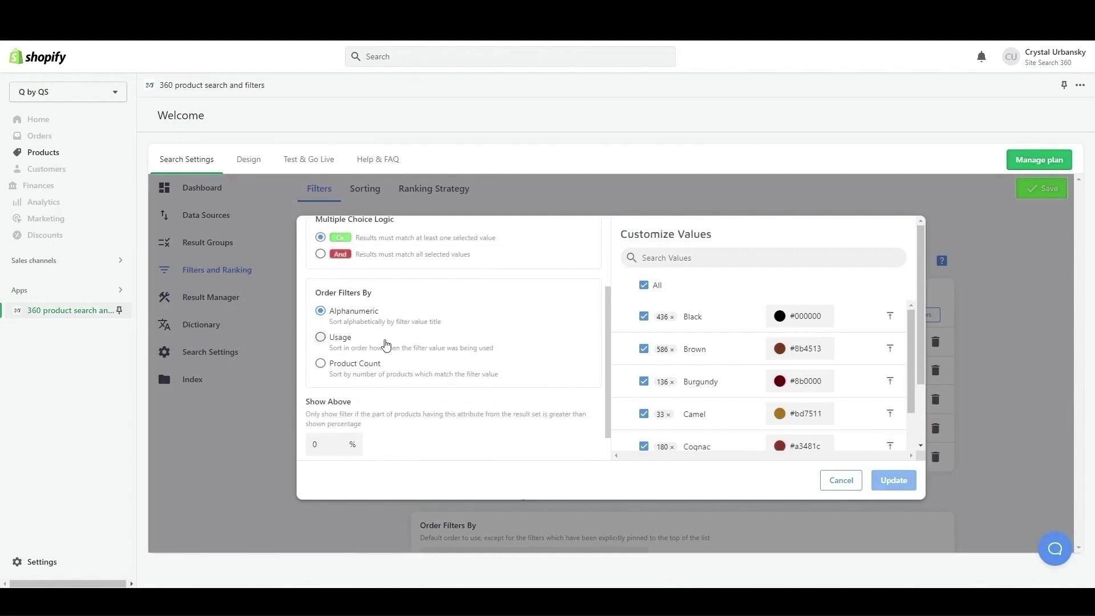
click(365, 371)
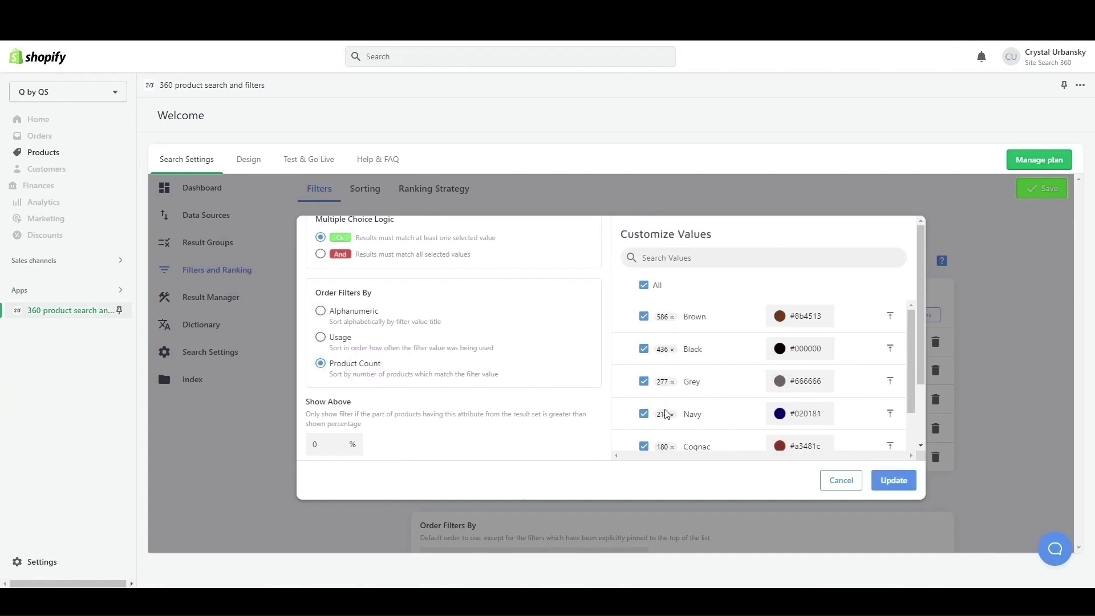
click(833, 483)
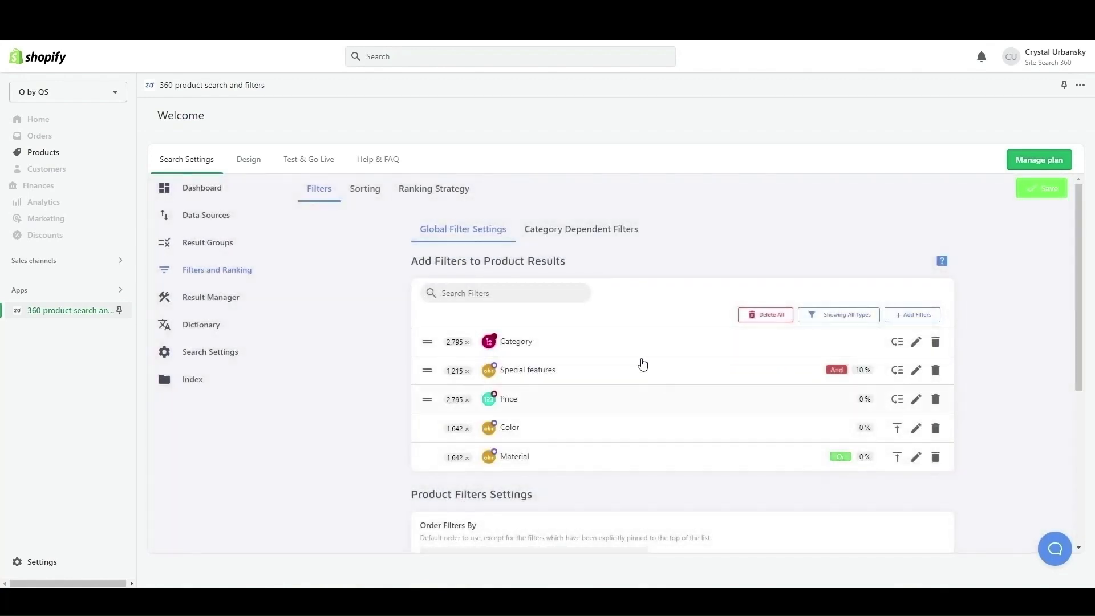
Add Price as a product sorting option.
click(368, 195)
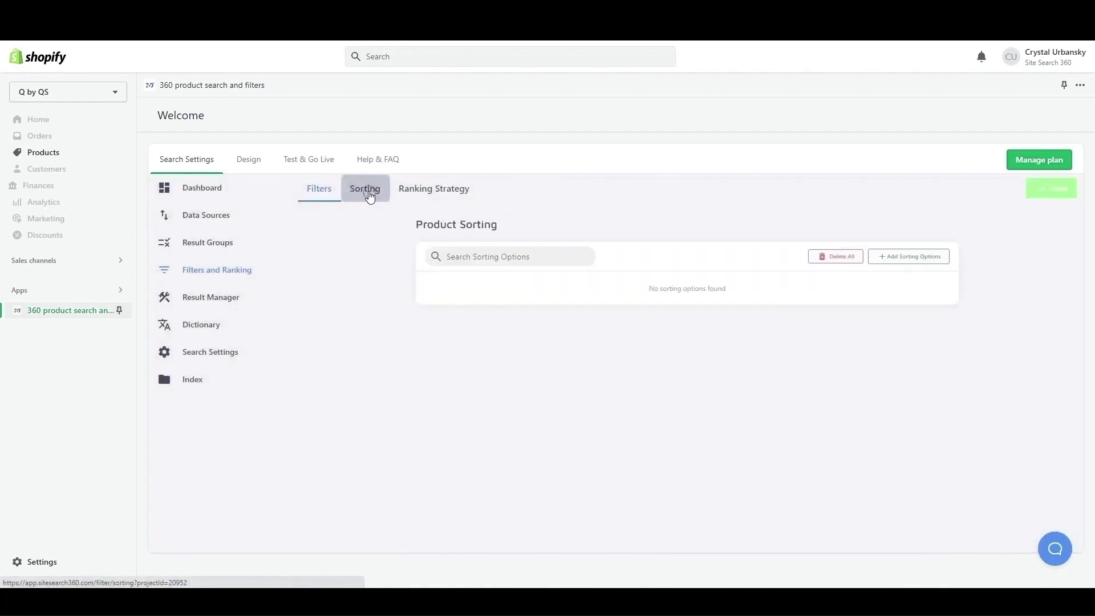
click(907, 260)
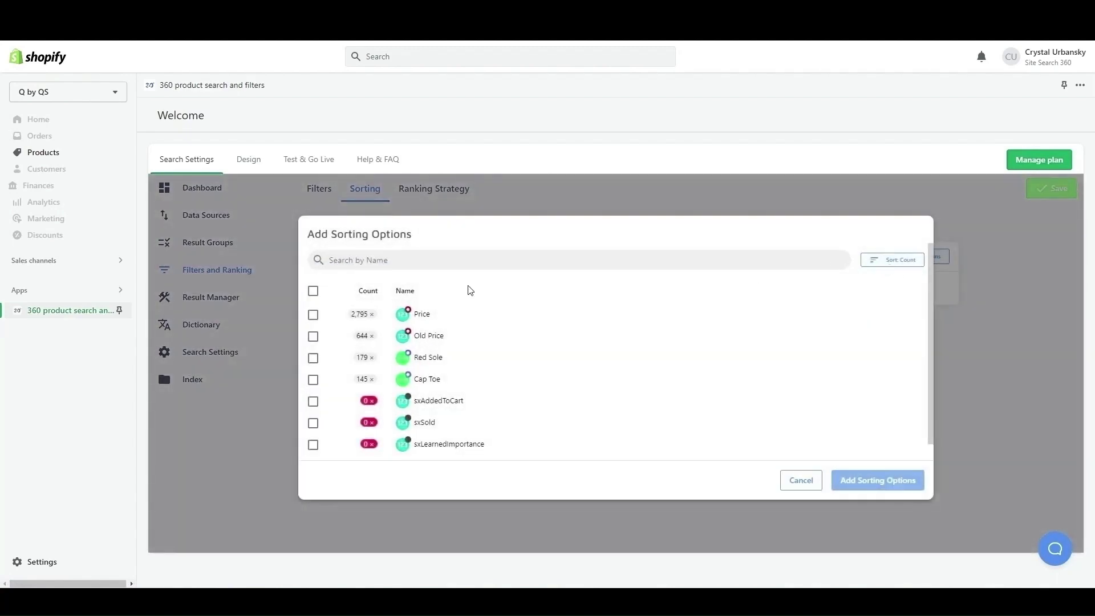
click(434, 322)
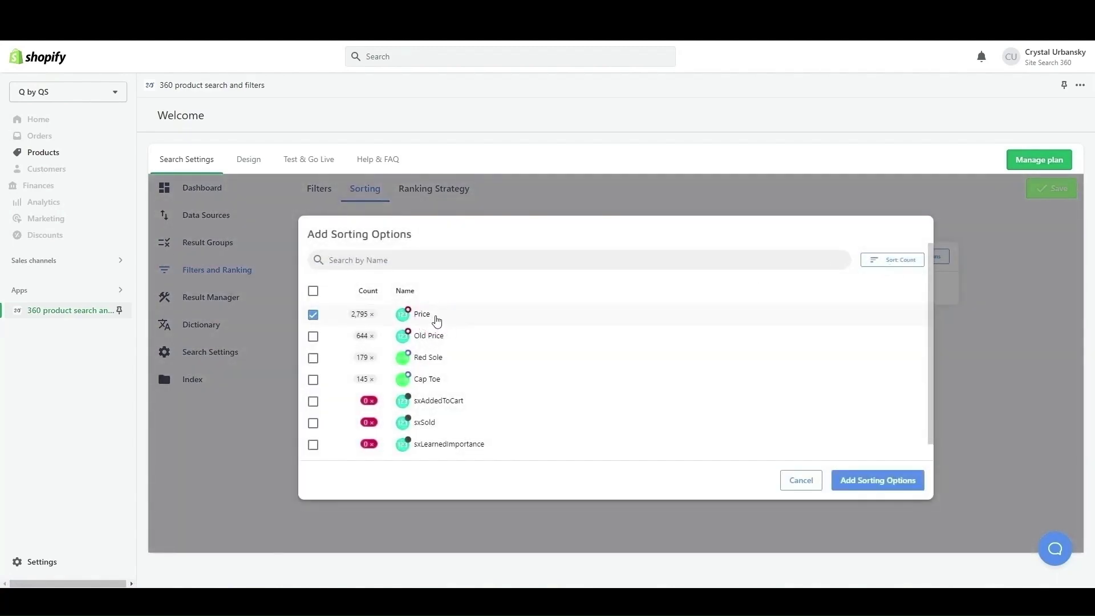
click(860, 479)
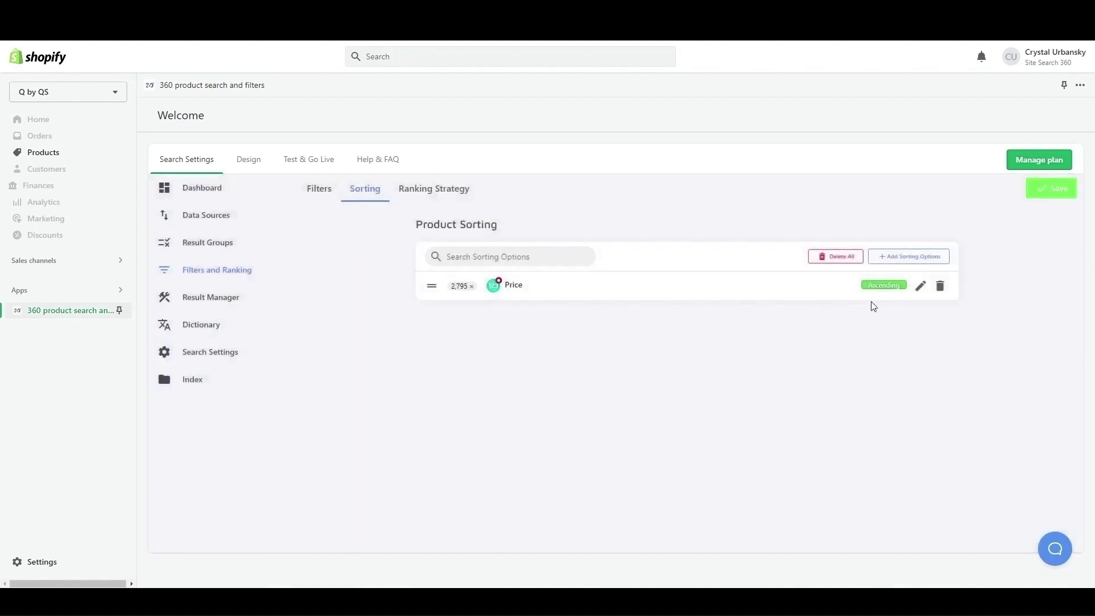
Rename the Price sorting option as "Price (Low to High)".
click(920, 285)
click(548, 331)
text((Low to High)
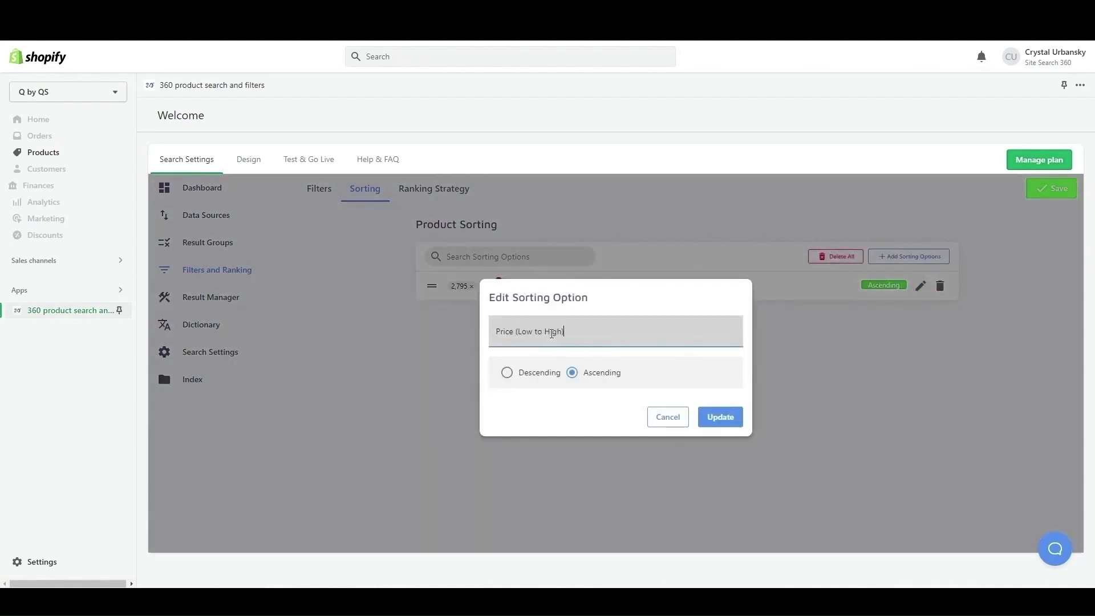
click(720, 417)
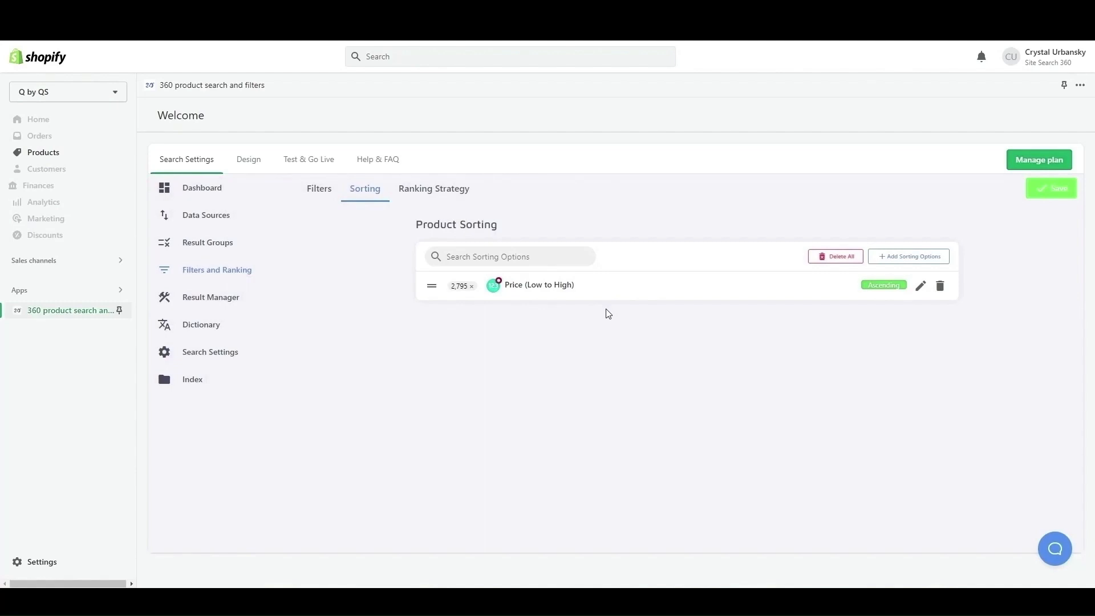
Review the configured product ranking strategies.
click(467, 193)
click(631, 389)
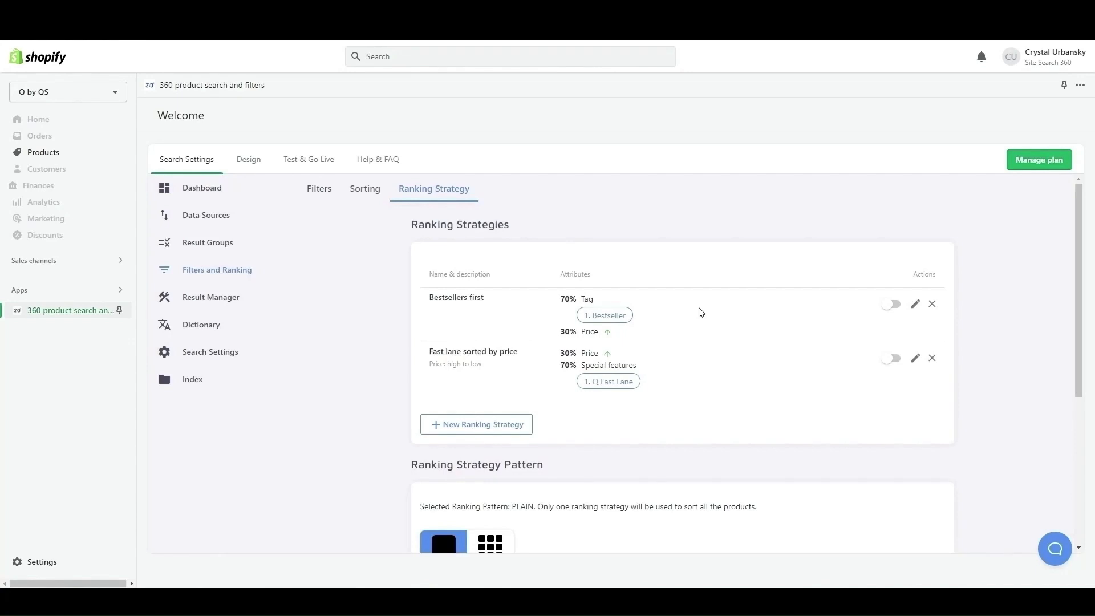
Create an HTML custom result named "Dyno" in the Result Manager, using the copied video embed code.
click(248, 297)
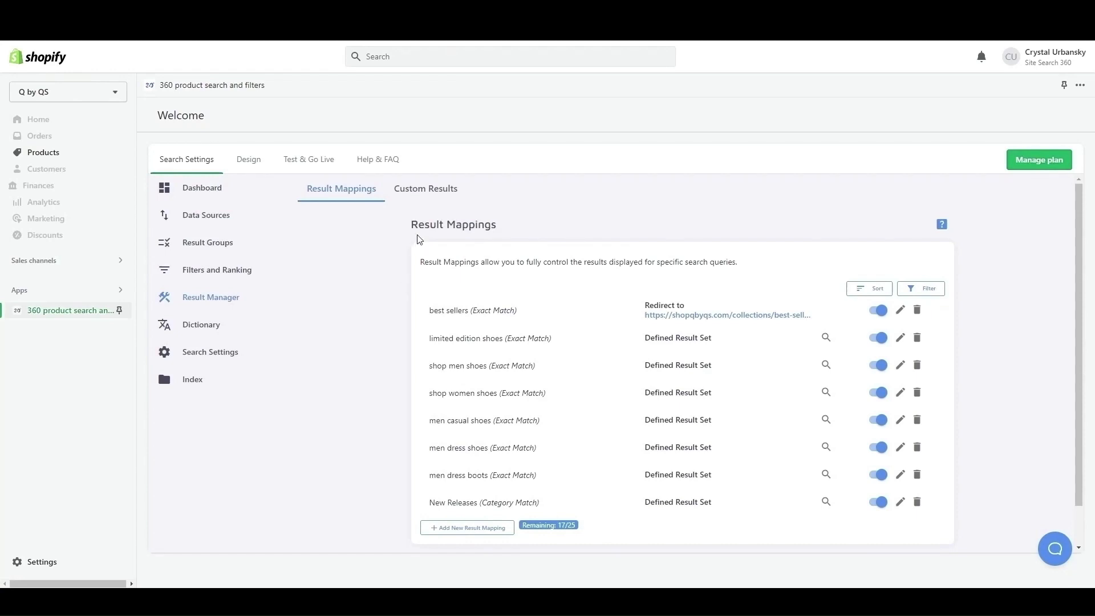
click(431, 193)
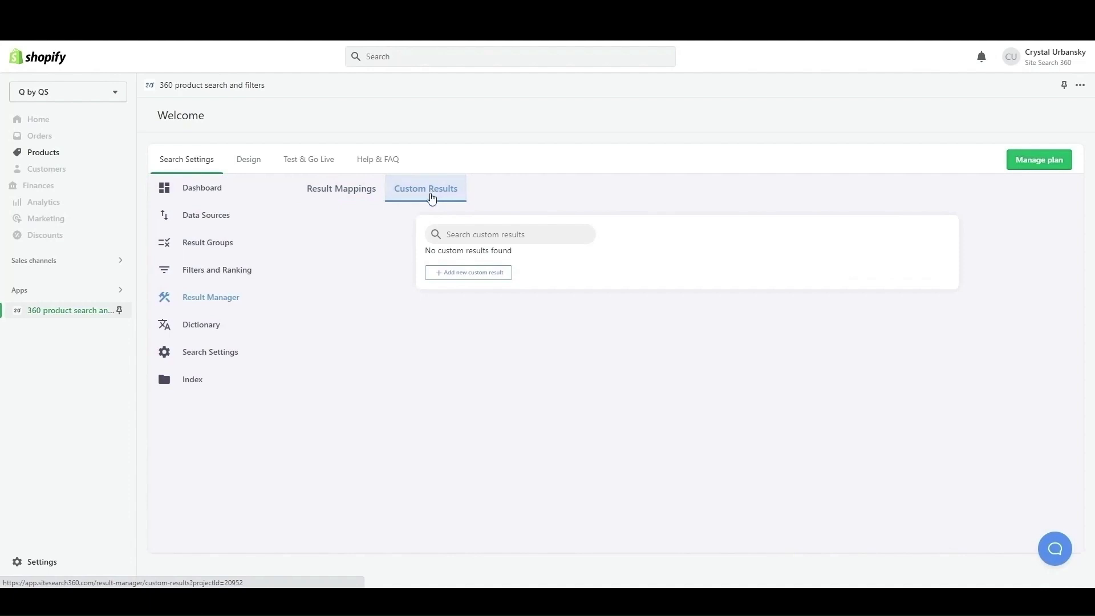
click(464, 274)
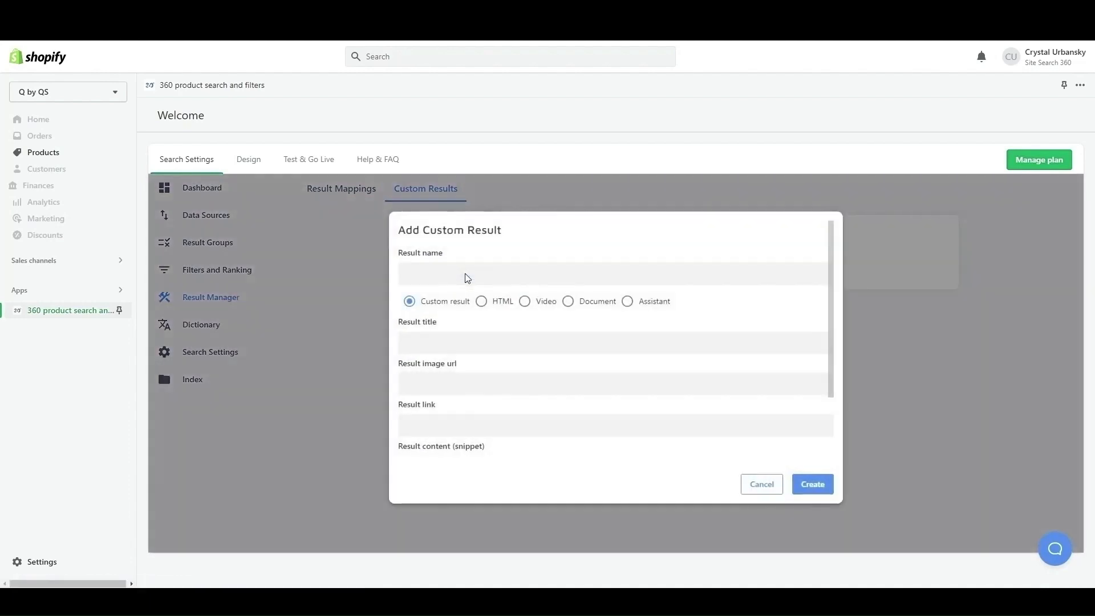
click(481, 301)
click(456, 376)
key(ctrl+v)
click(442, 273)
text(D)
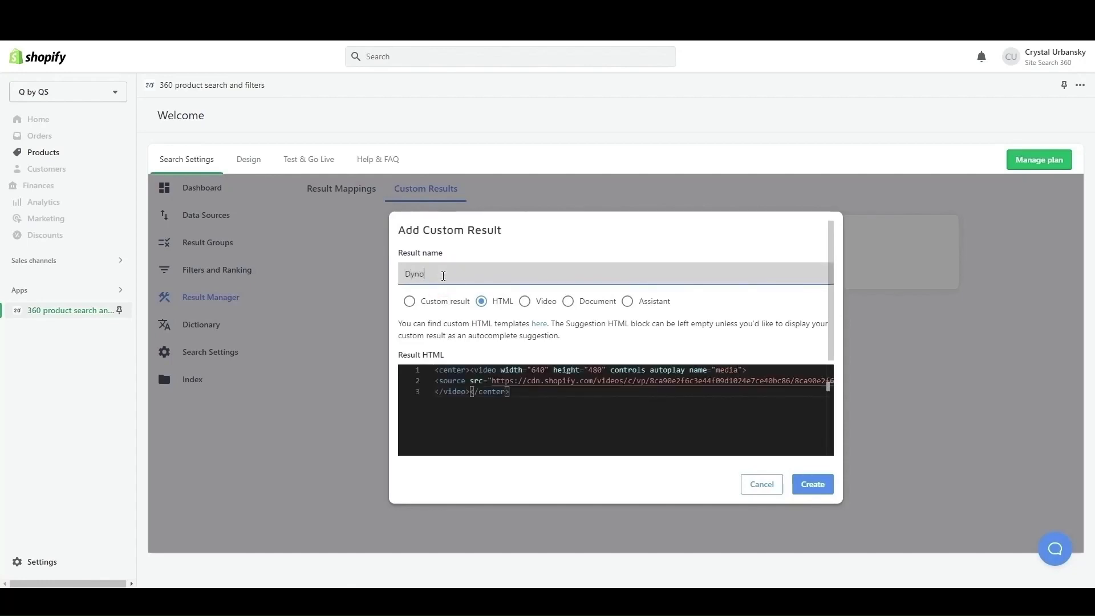
click(813, 485)
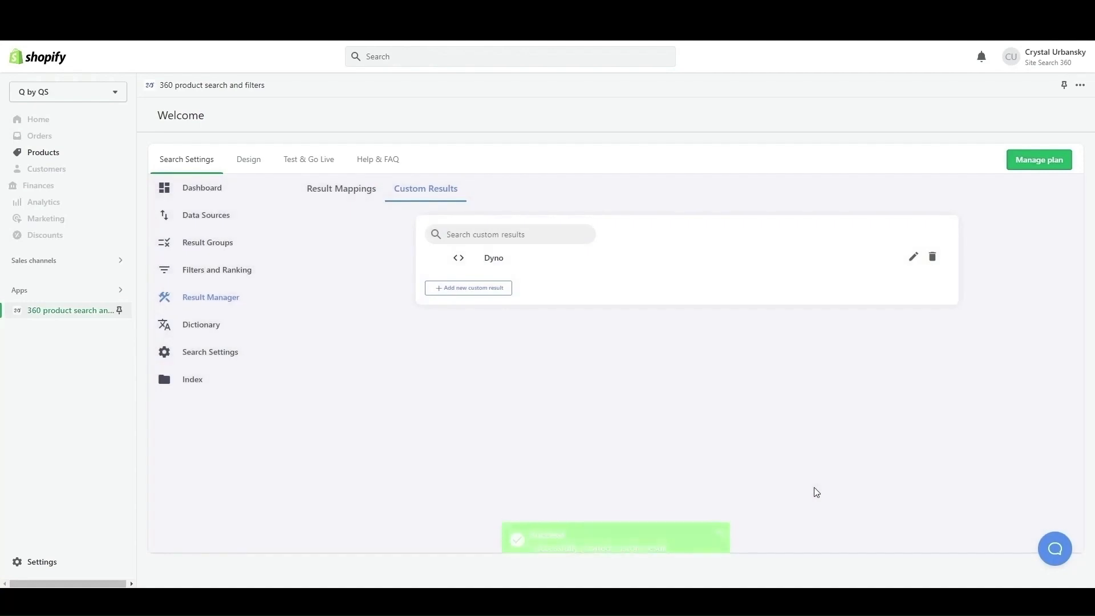
Start a new result mapping triggered when the search query matches "dyno patina".
click(354, 195)
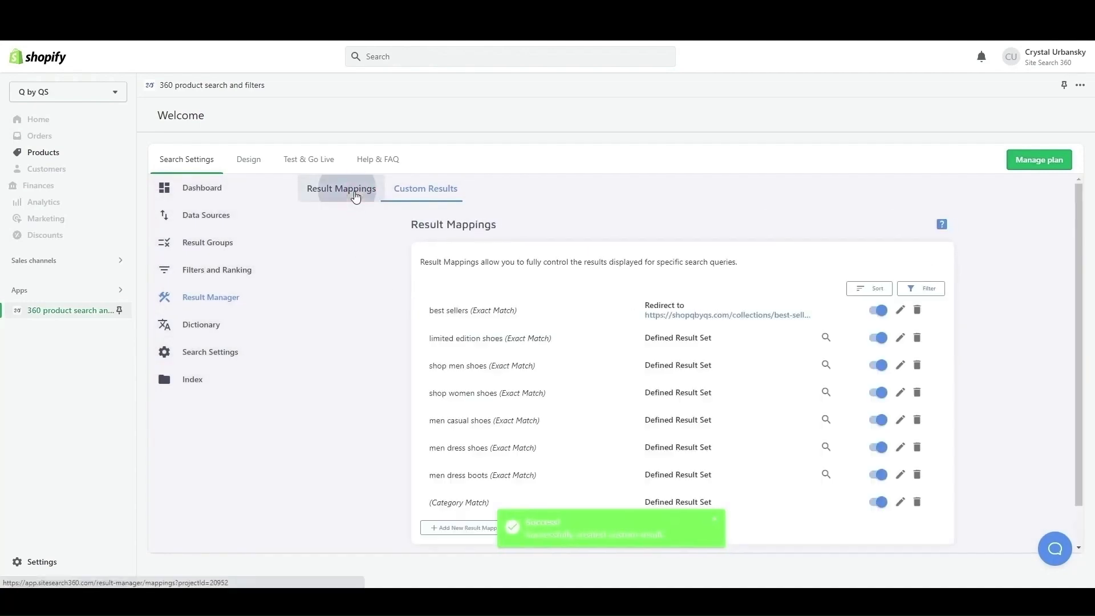
scroll(351, 309, down, 1)
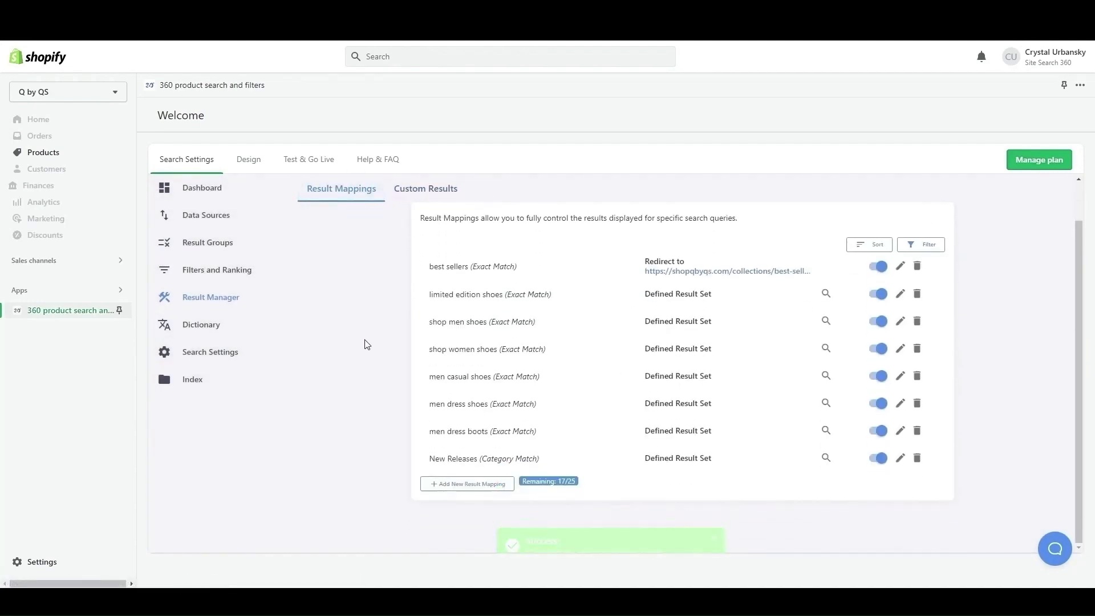
click(463, 484)
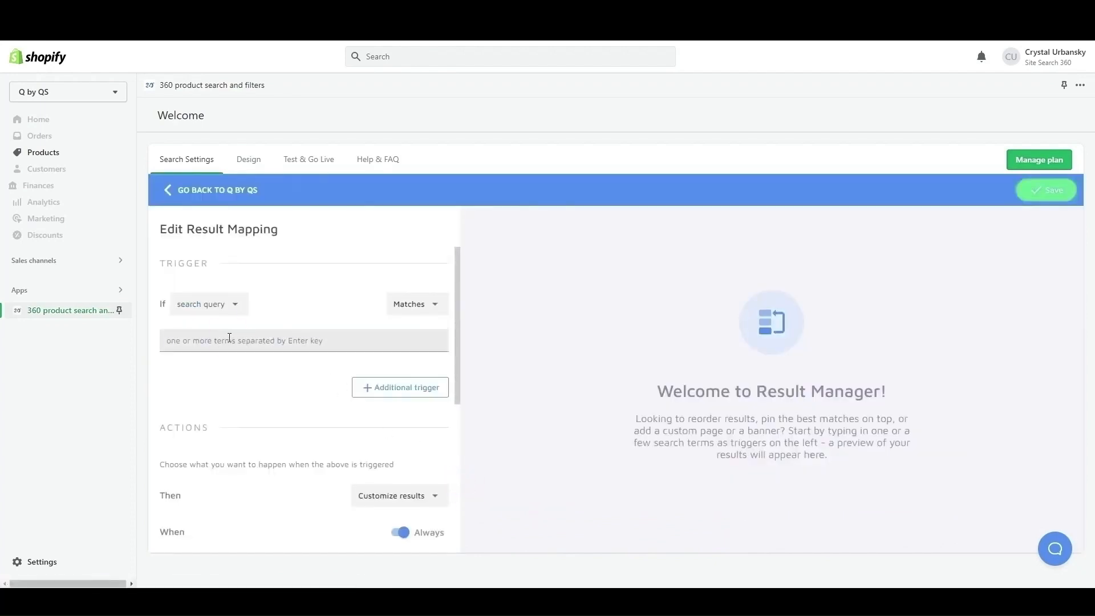
click(229, 337)
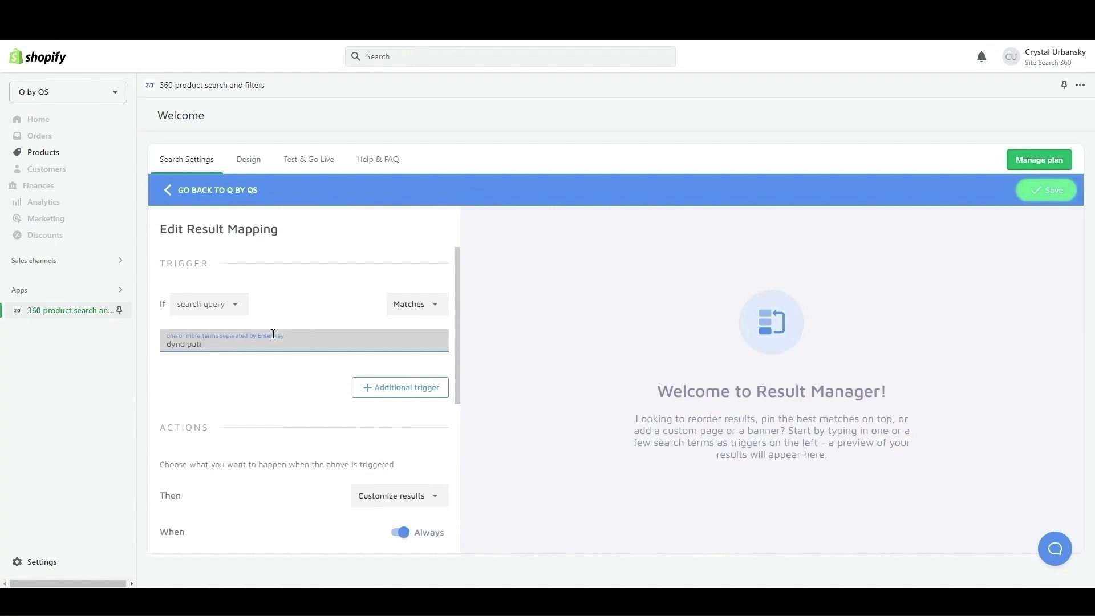
text(dyno patina)
key(Return)
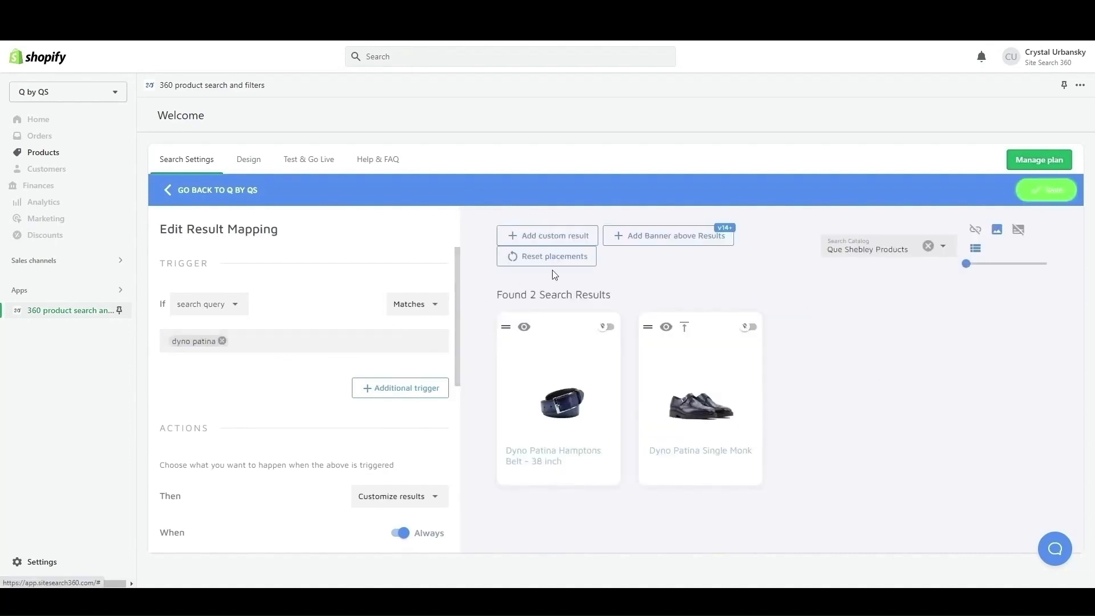
Insert the "Dyno (HTML)" custom result as a banner above the results and save the "dyno patina" mapping.
click(644, 242)
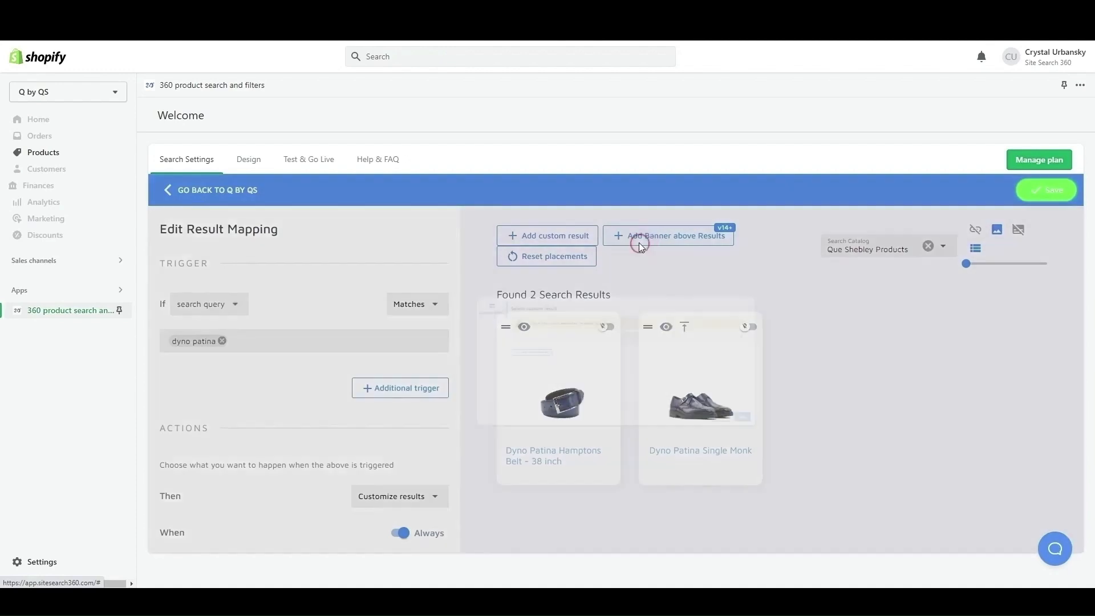
click(575, 302)
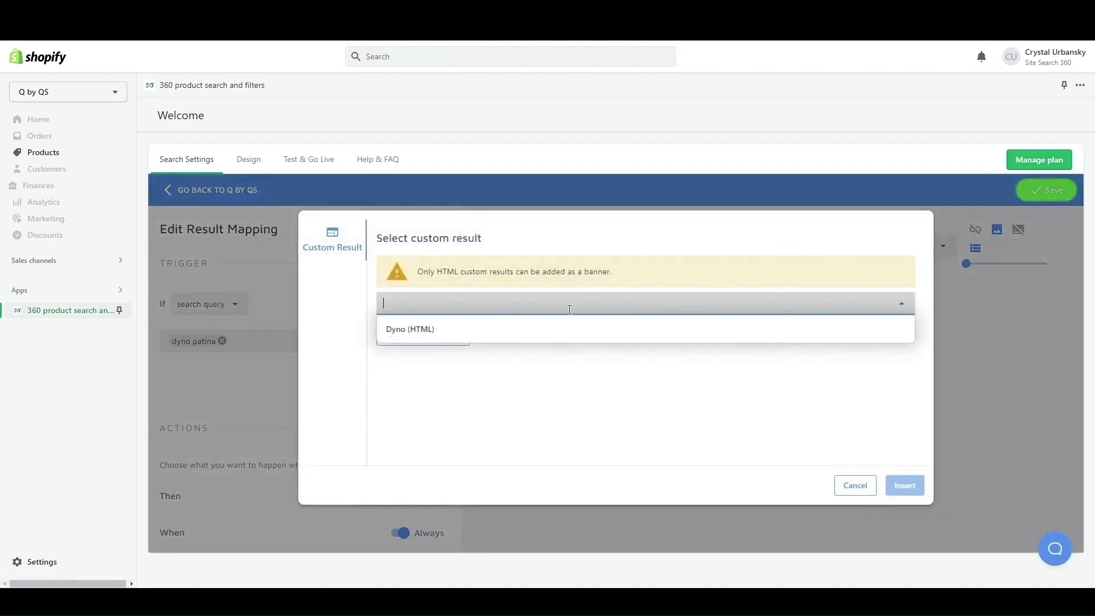
click(535, 331)
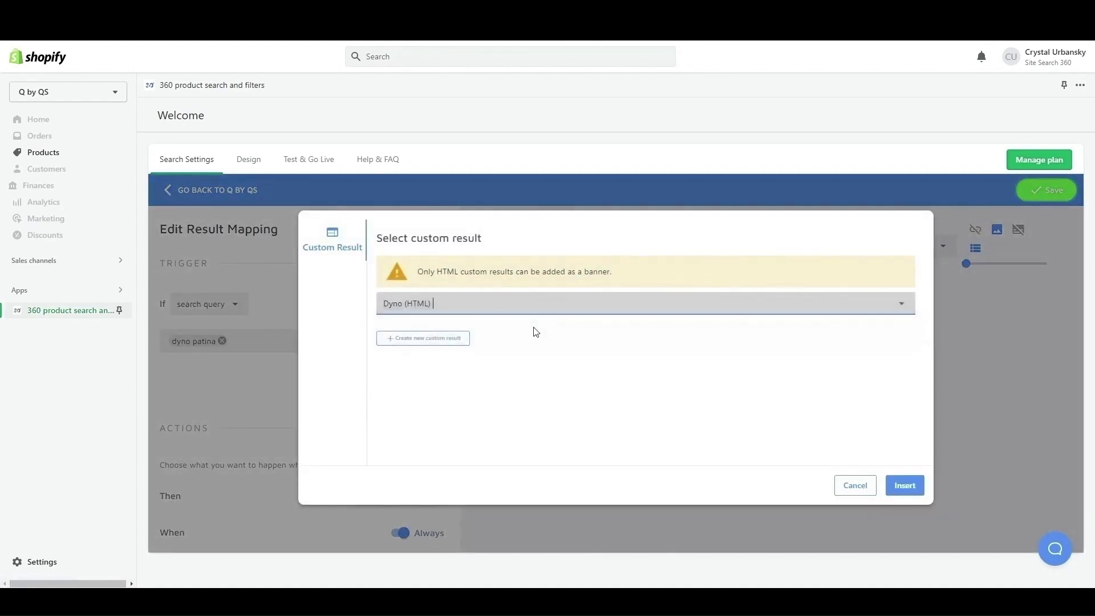
click(906, 487)
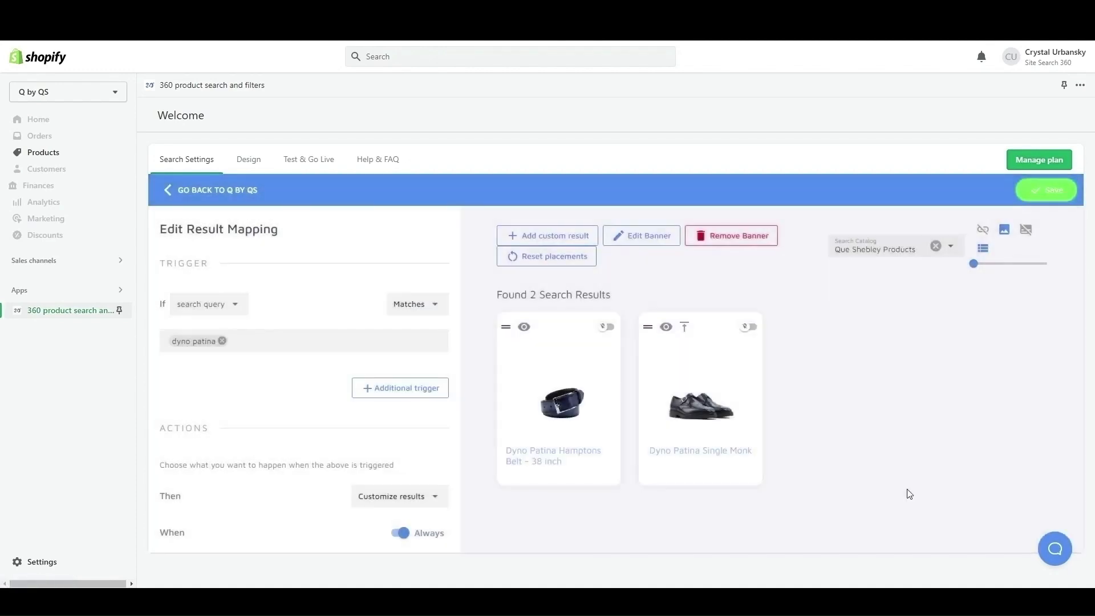
click(1044, 200)
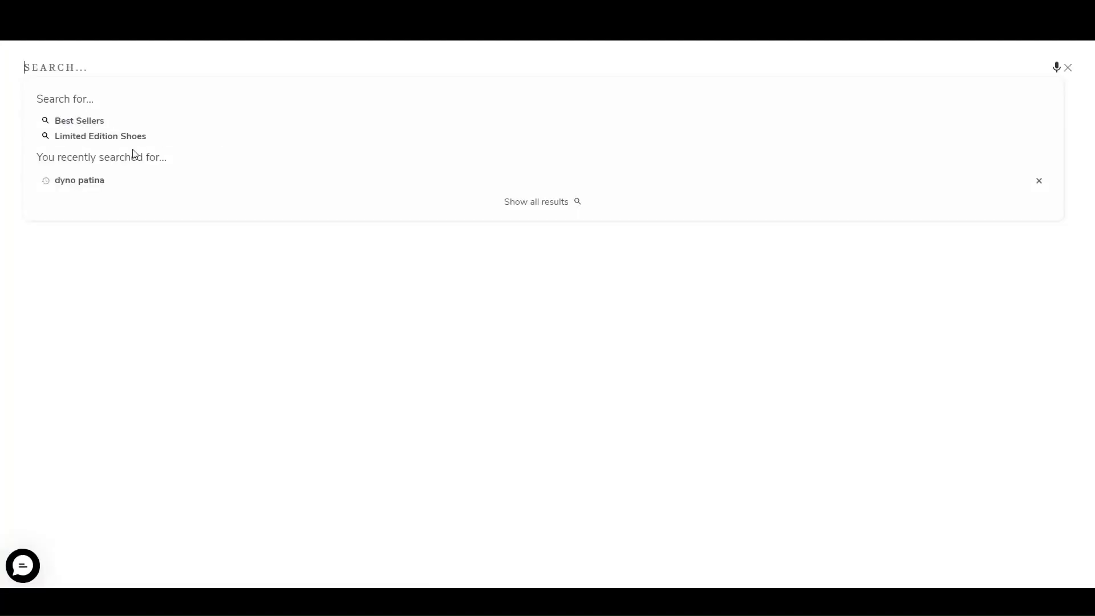
Run the recent search "dyno patina" on the storefront and check the video banner and the products below it.
click(96, 181)
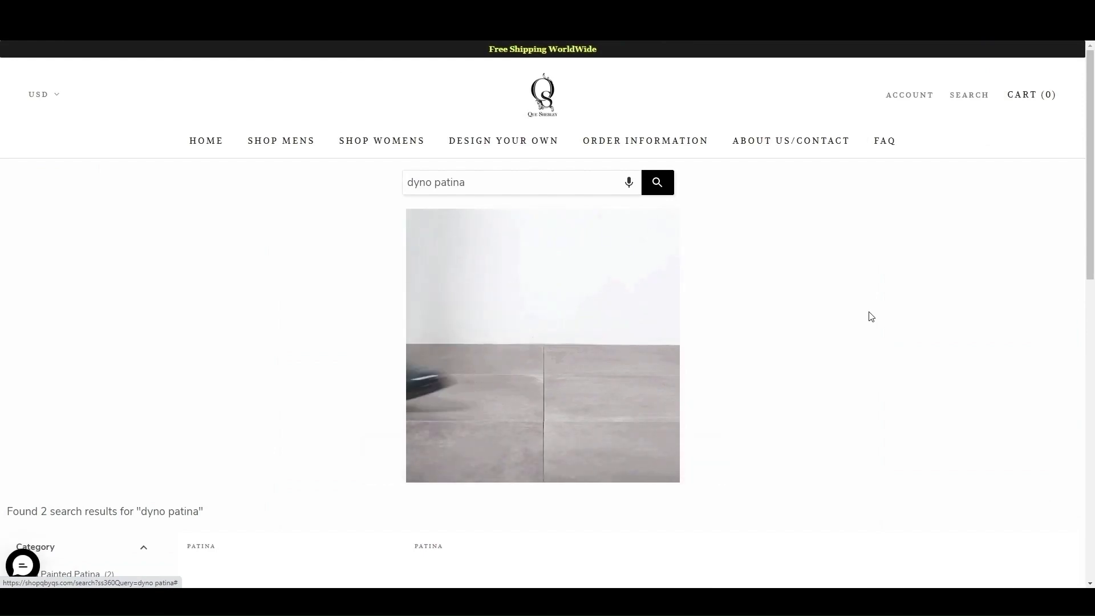
scroll(908, 325, down, 2)
scroll(907, 330, down, 1)
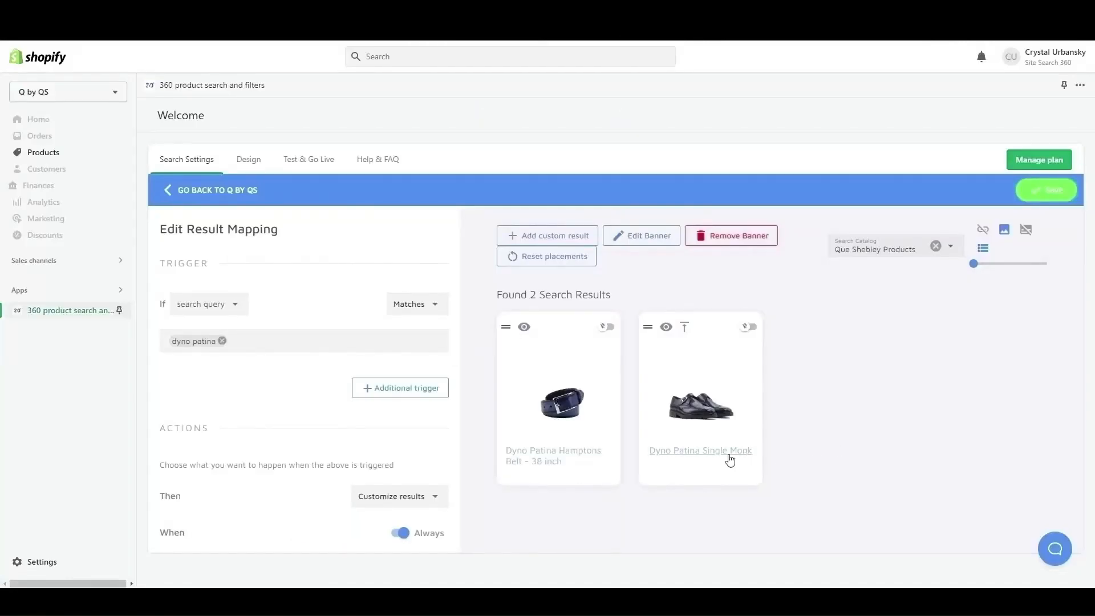
Append the results of the query "patina" to the result set of the "dyno patina" mapping.
scroll(356, 423, down, 3)
scroll(356, 423, down, 2)
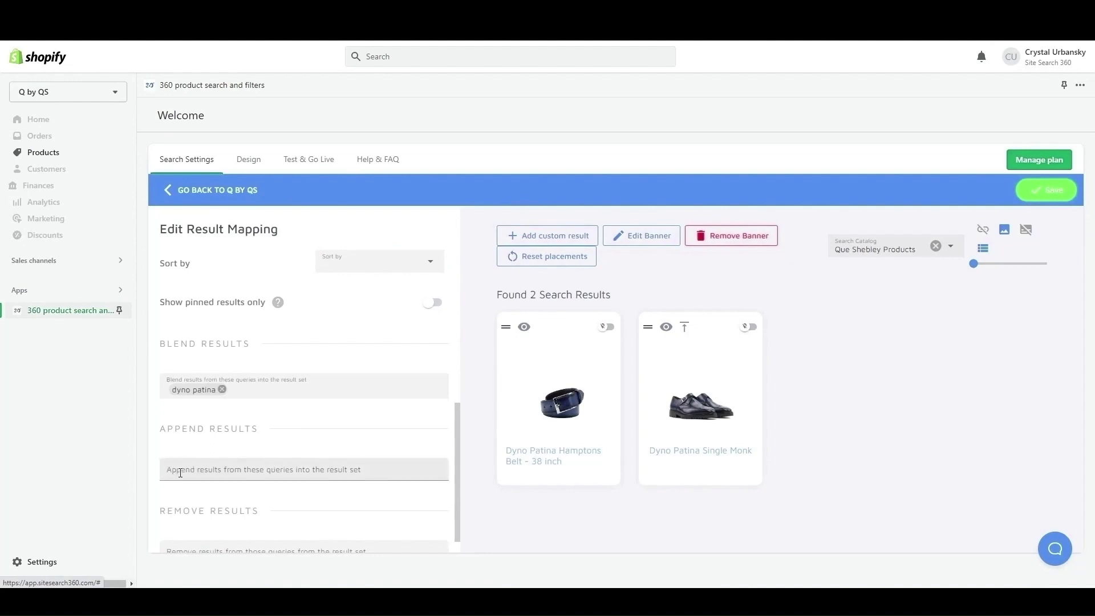
click(180, 471)
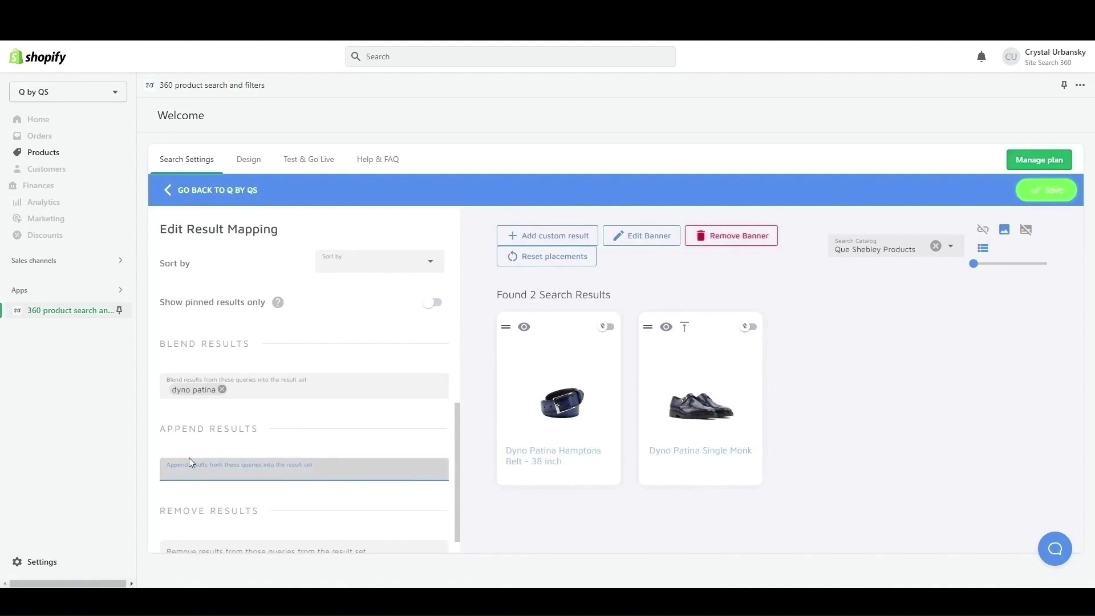
text(patina)
key(Return)
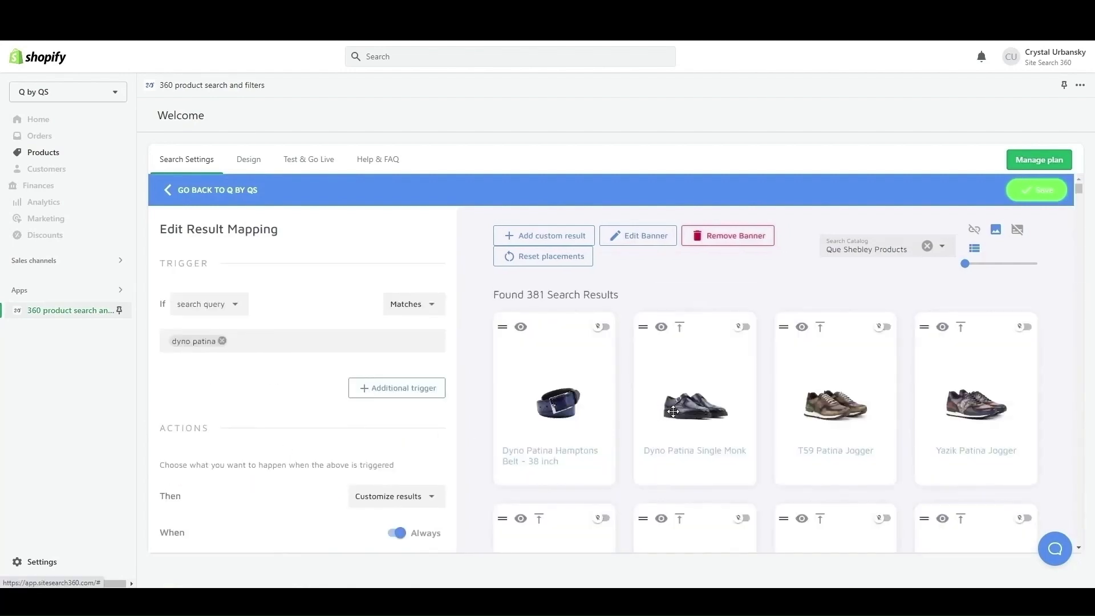
Move the Dyno Patina Single Monk ahead of the Hamptons Belt, and promote the belt back to first place.
scroll(1064, 424, down, 7)
scroll(1061, 417, up, 7)
drag(714, 413, 509, 407)
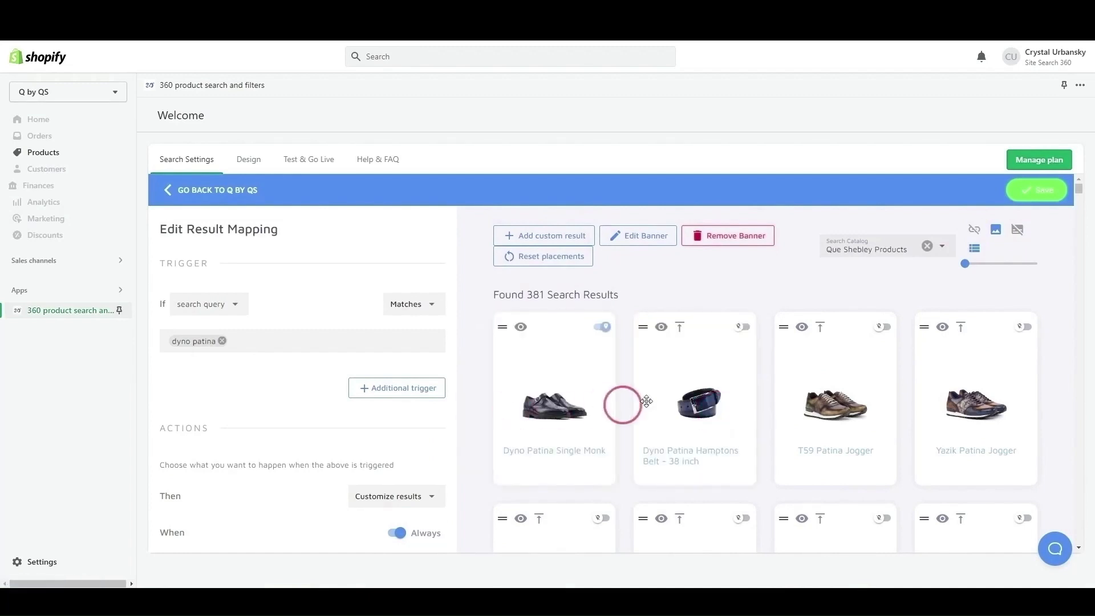
click(680, 328)
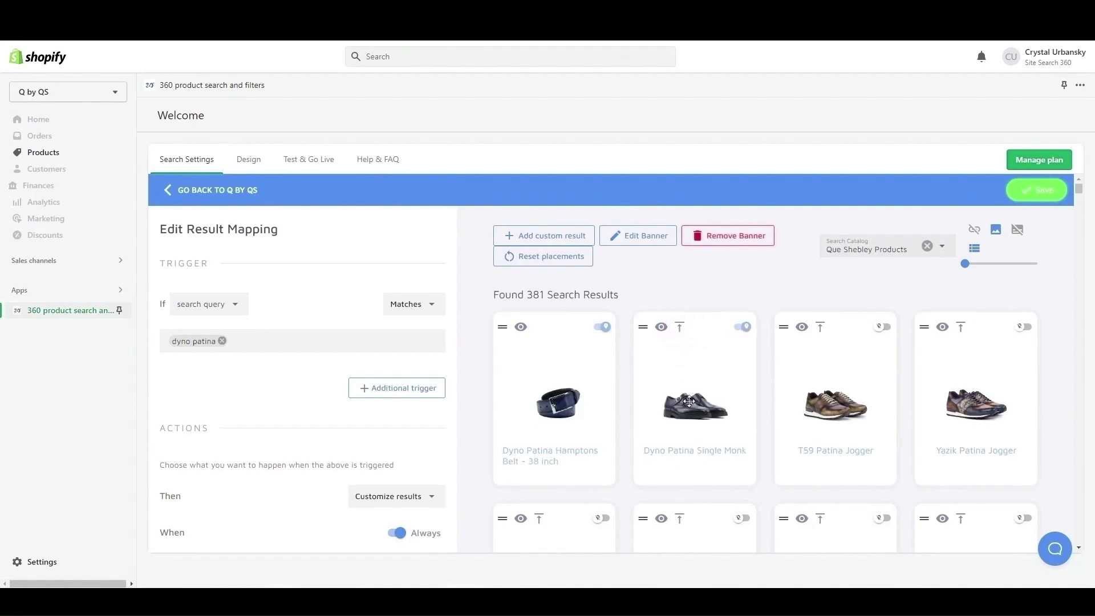
Pin the T59 and Yazik Patina Joggers in their positions and save the mapping with the Dyno Patina Single Monk placed first.
click(882, 327)
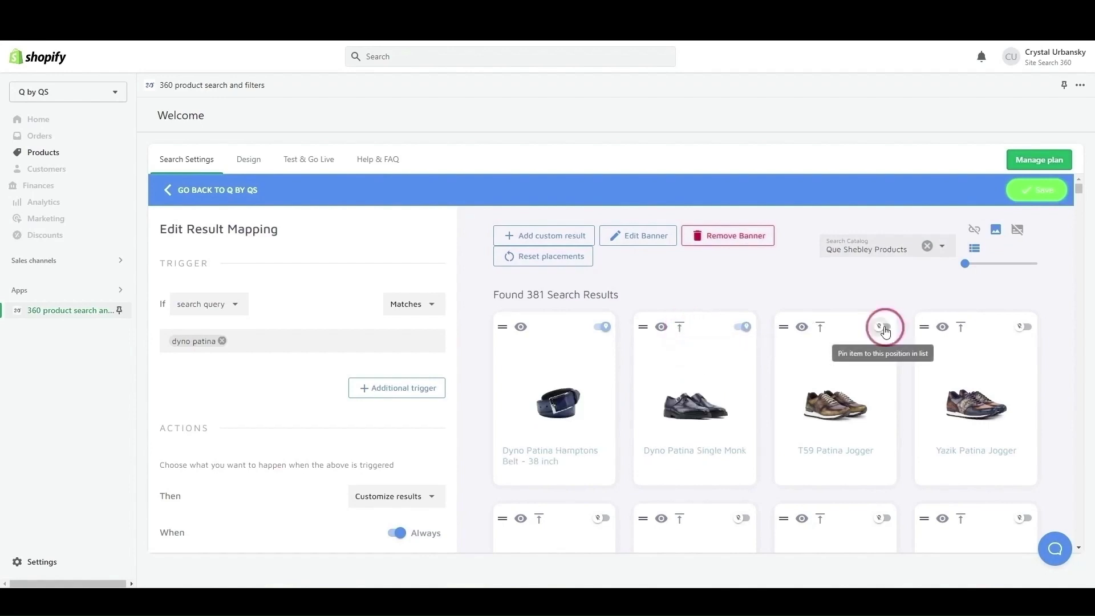
click(1021, 330)
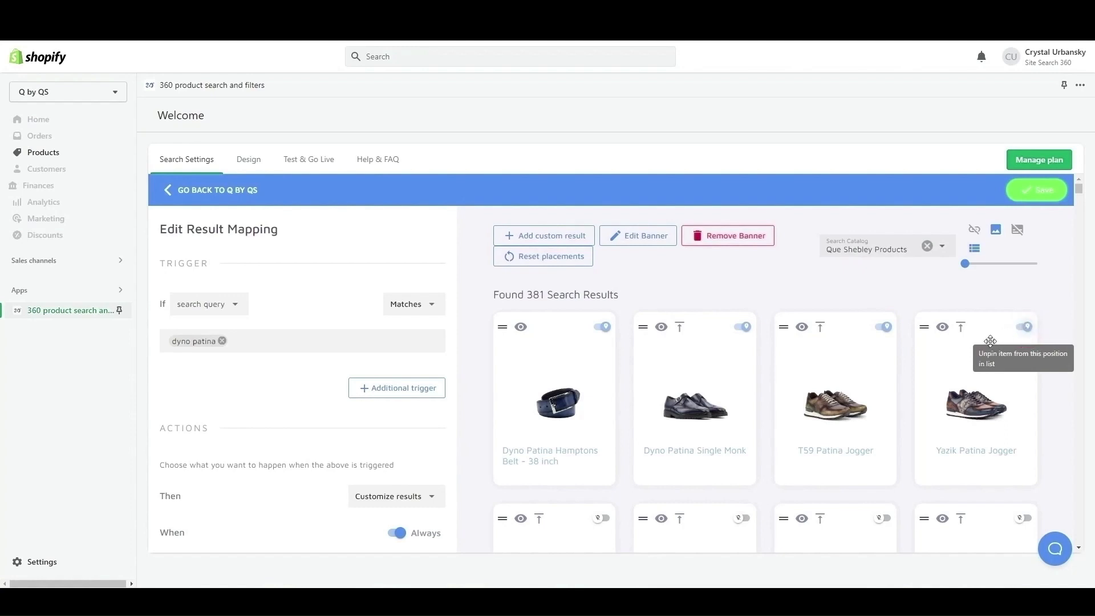
drag(695, 408, 496, 407)
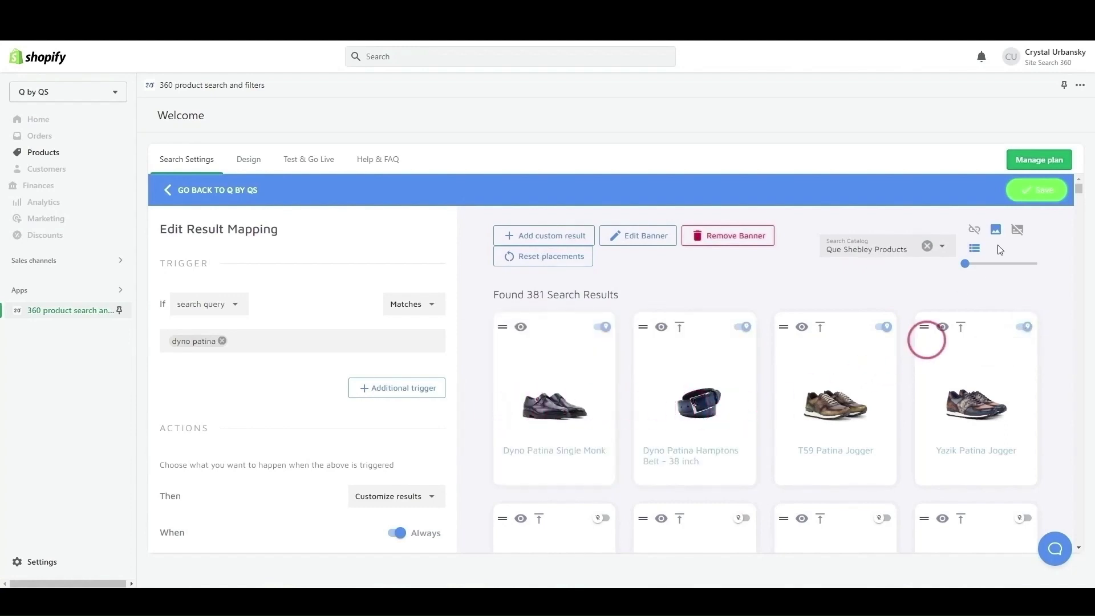
click(1033, 194)
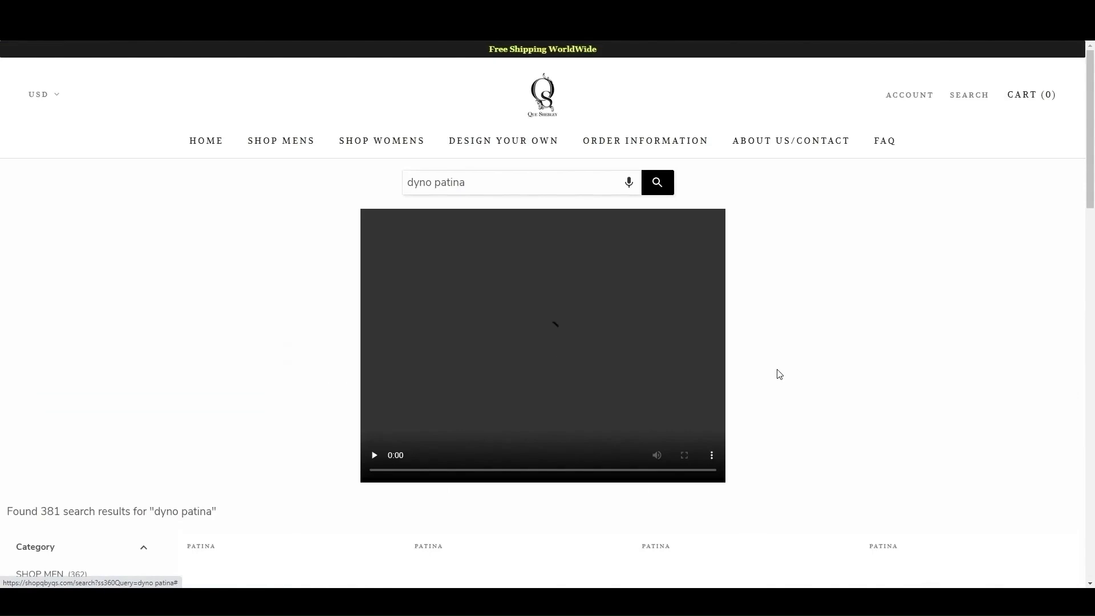
Check the product order and the appended patina items in the storefront results for "dyno patina".
scroll(878, 357, down, 8)
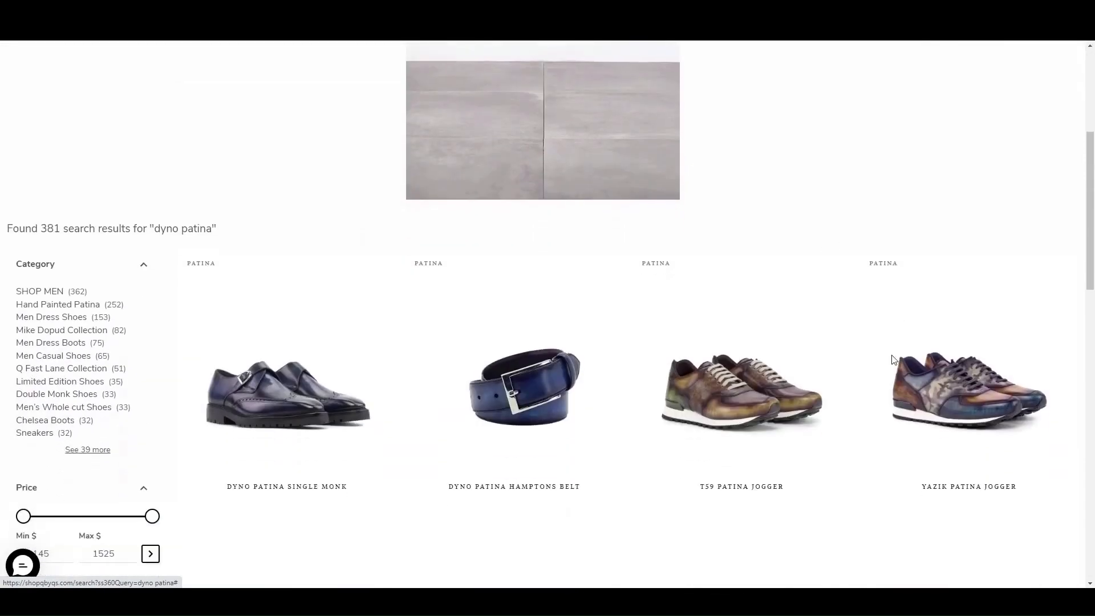
scroll(896, 358, down, 8)
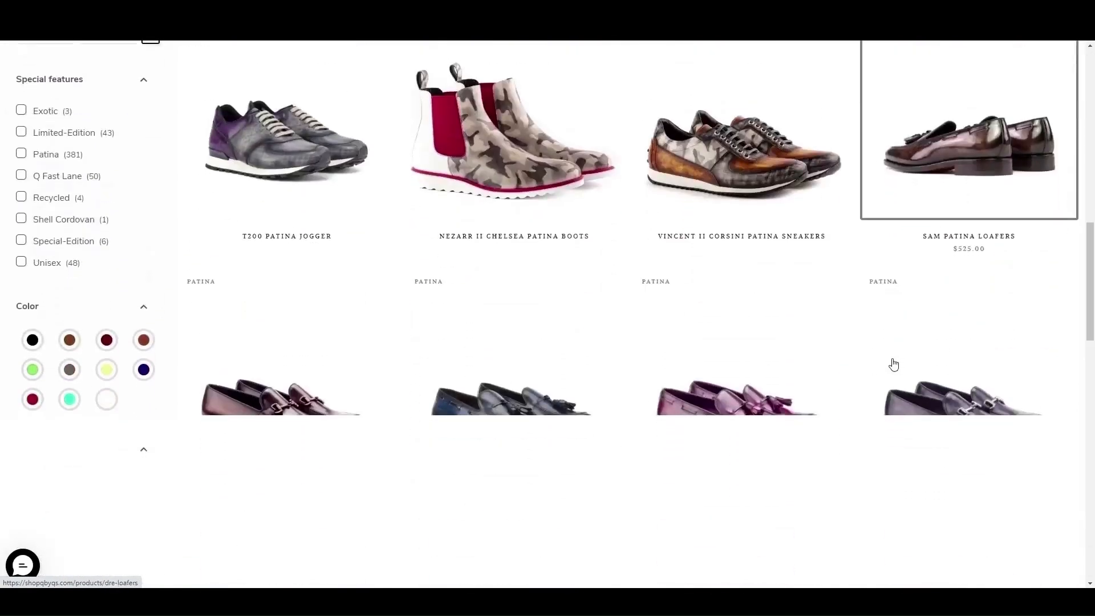
scroll(892, 362, up, 3)
scroll(889, 359, up, 10)
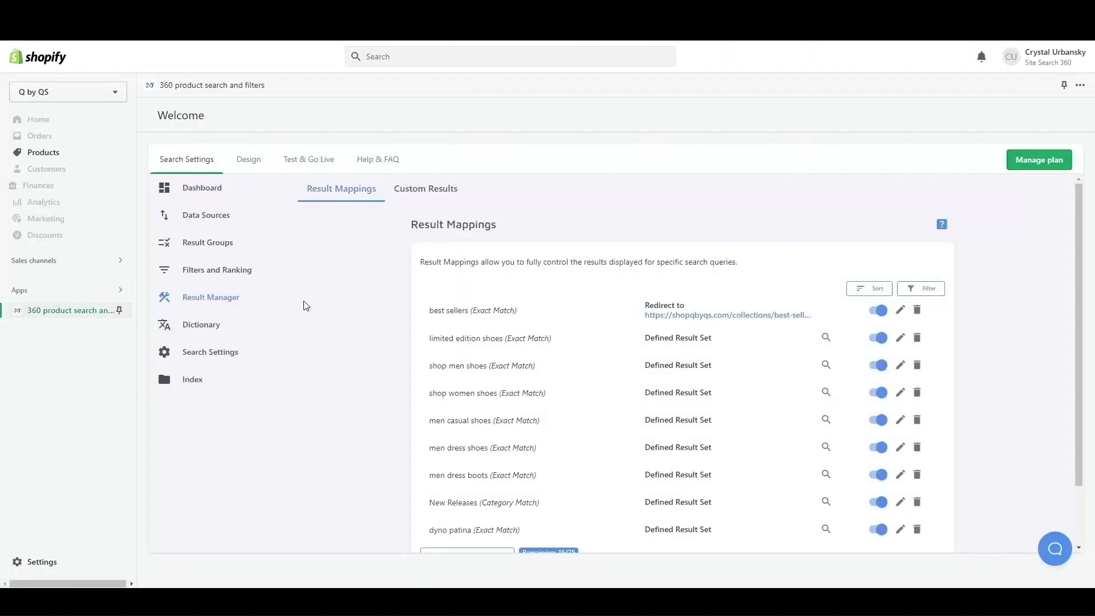
Add a Dictionary synonyms entry linking "patina" and "weathered", and save the dictionary.
click(243, 330)
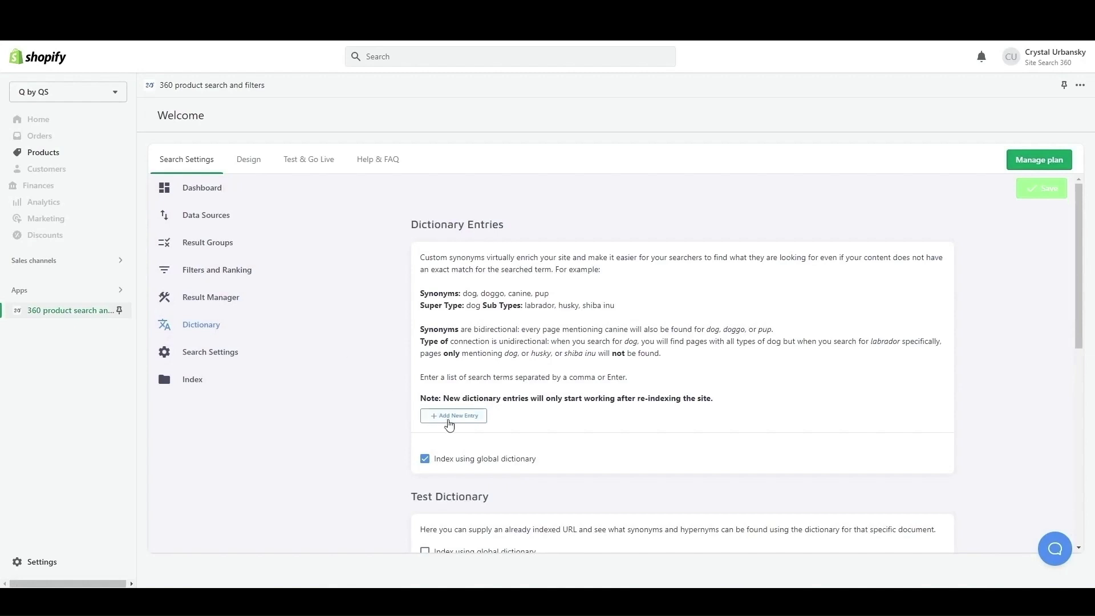
click(450, 423)
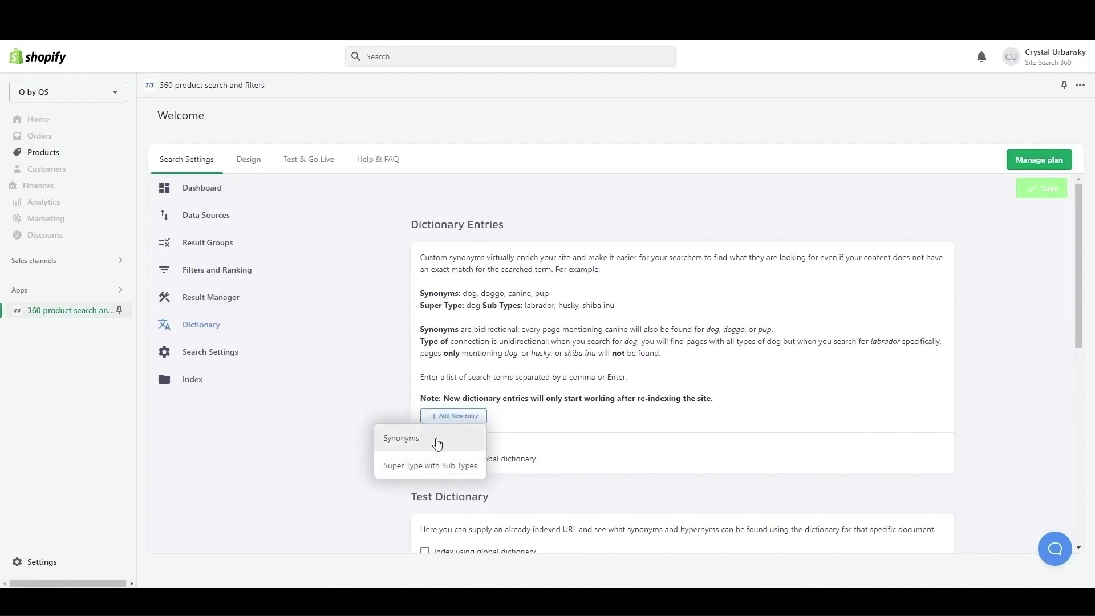
click(411, 445)
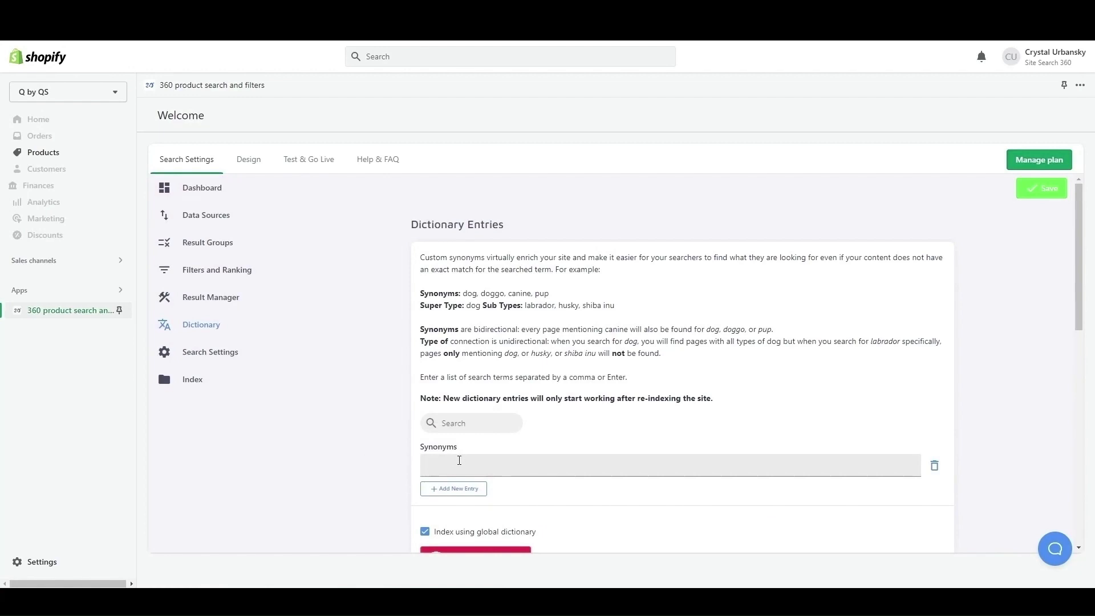
click(459, 460)
text(patina)
key(Return)
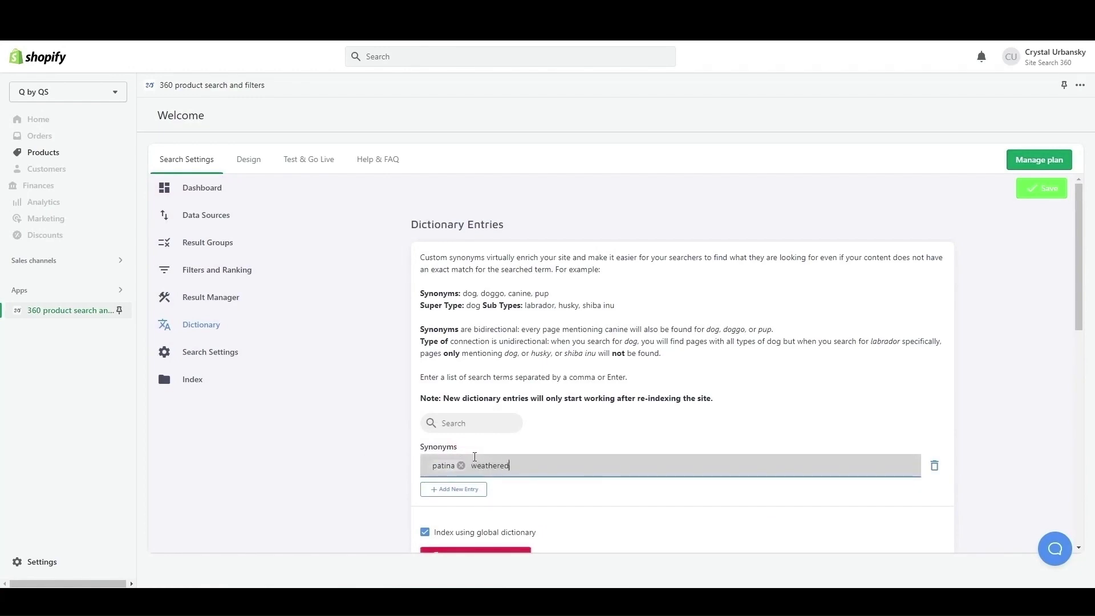
key(Return)
click(1038, 188)
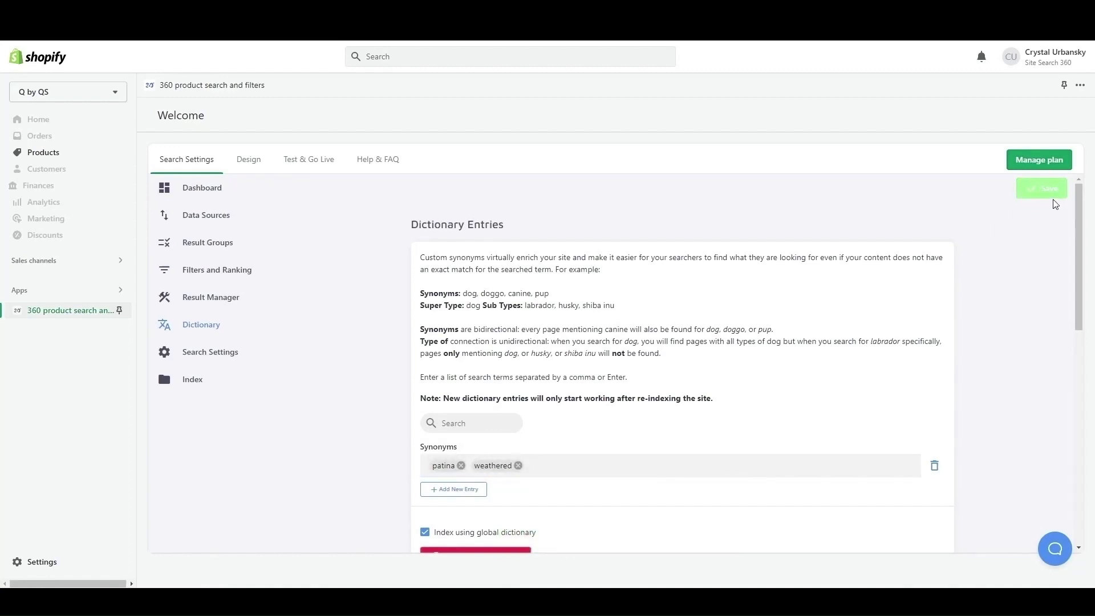
Review the general search design settings for style, search bar, result display and voice search.
click(251, 163)
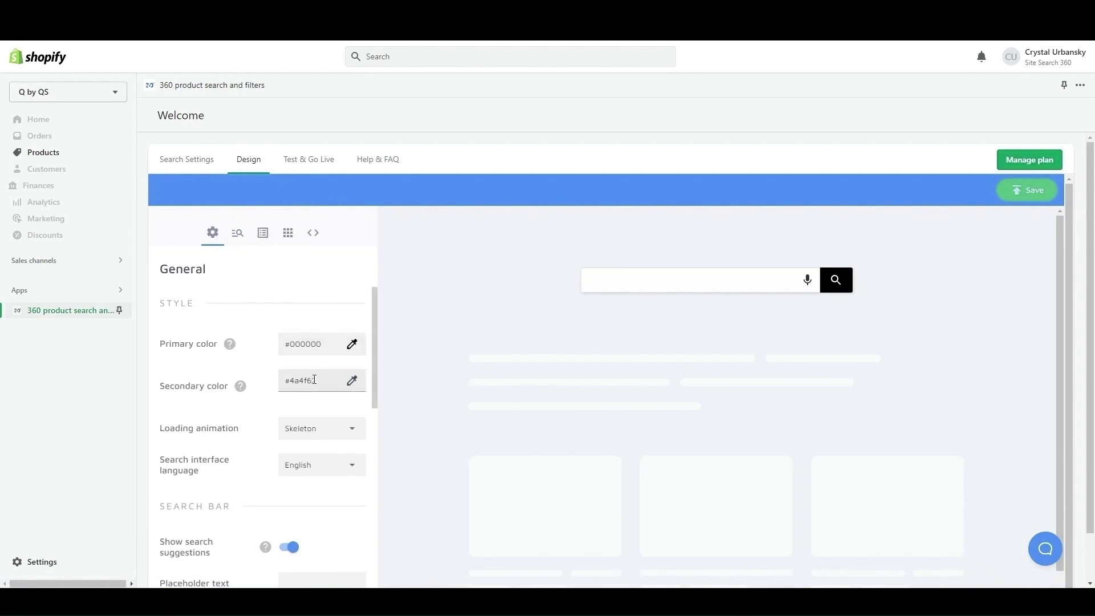
scroll(314, 380, down, 3)
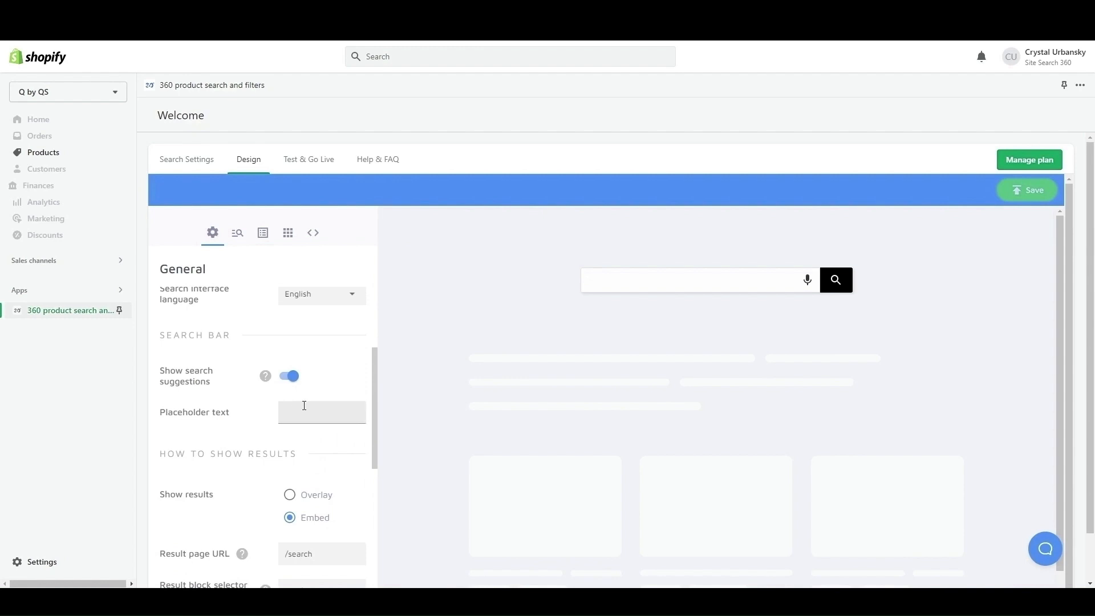
scroll(305, 415, down, 2)
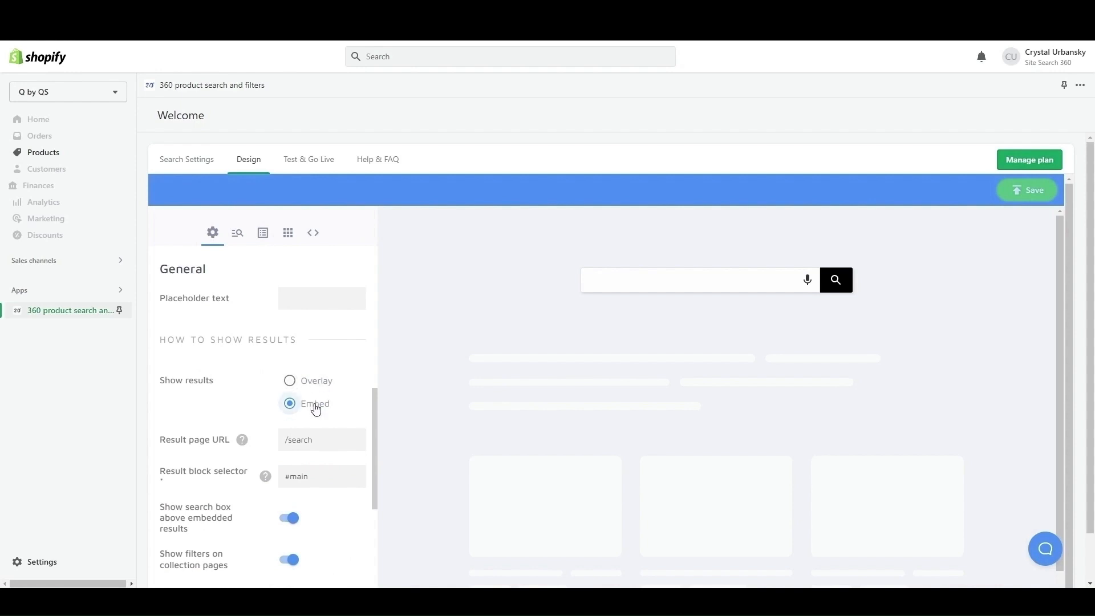
scroll(315, 410, down, 3)
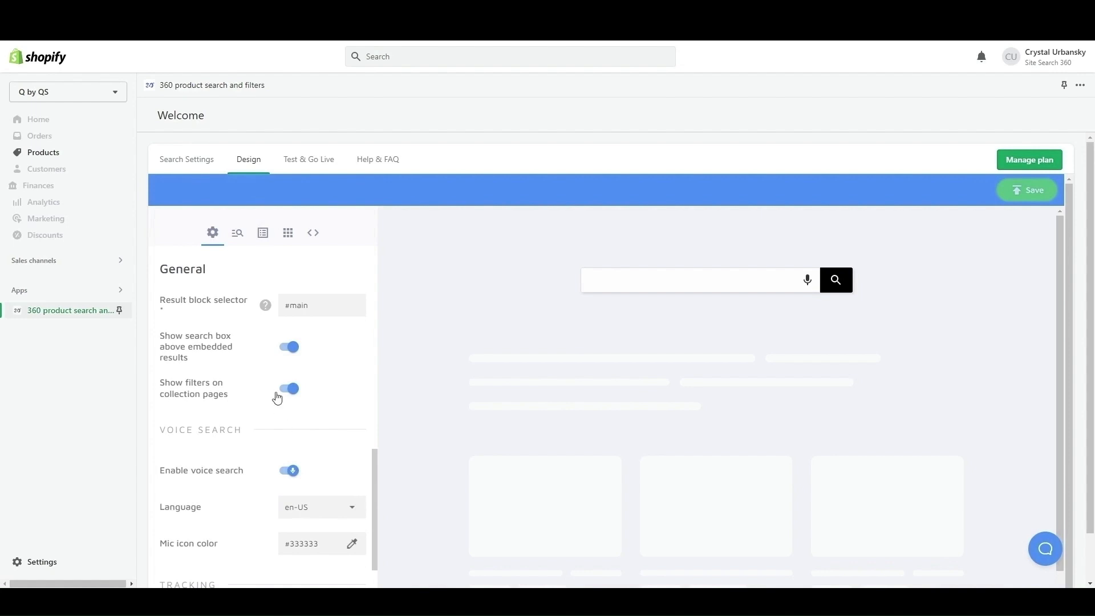
Open the Empty State search suggestions for customization and examine the available layouts and blocks.
click(238, 233)
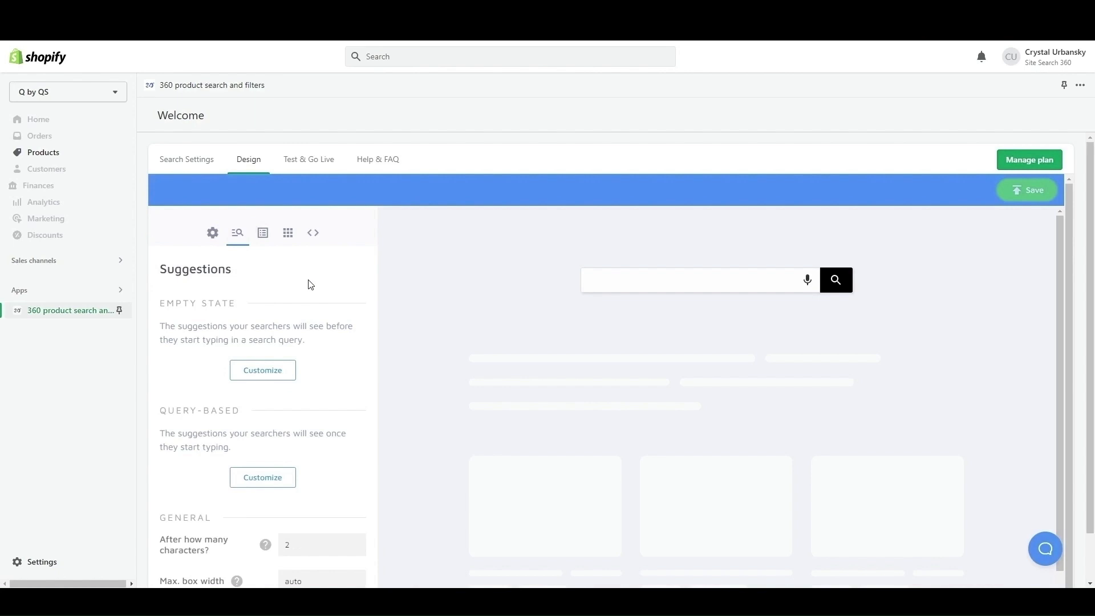
click(265, 372)
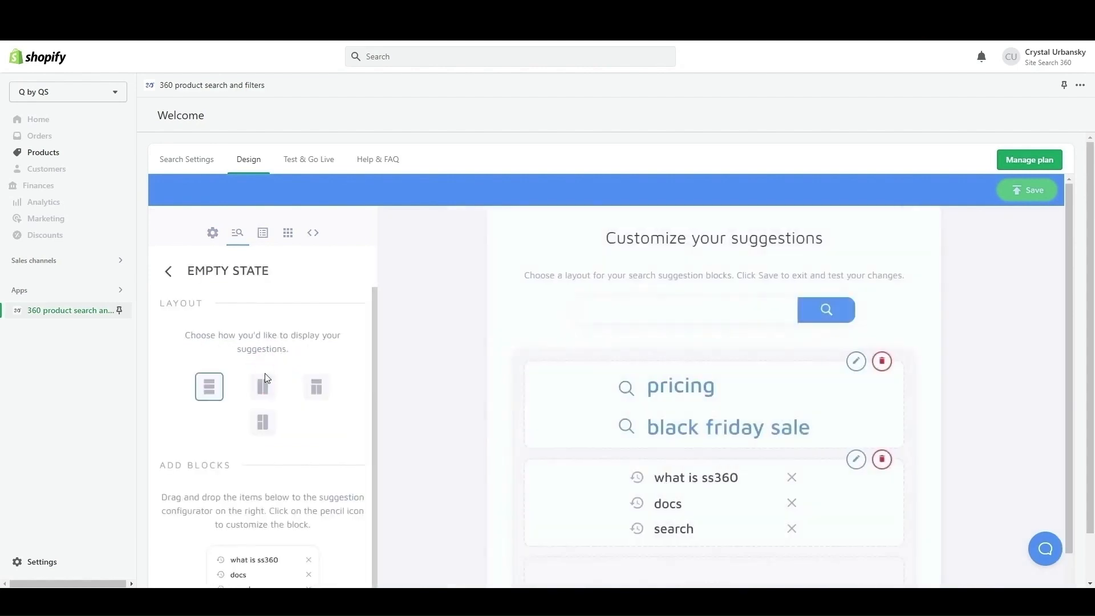
scroll(285, 367, down, 3)
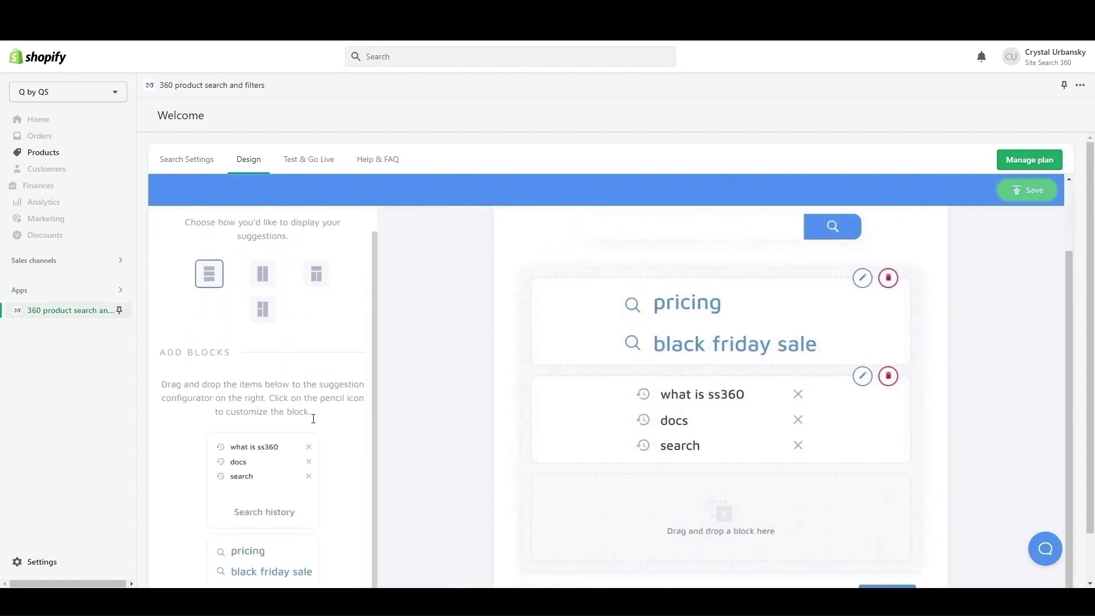
scroll(314, 433, down, 1)
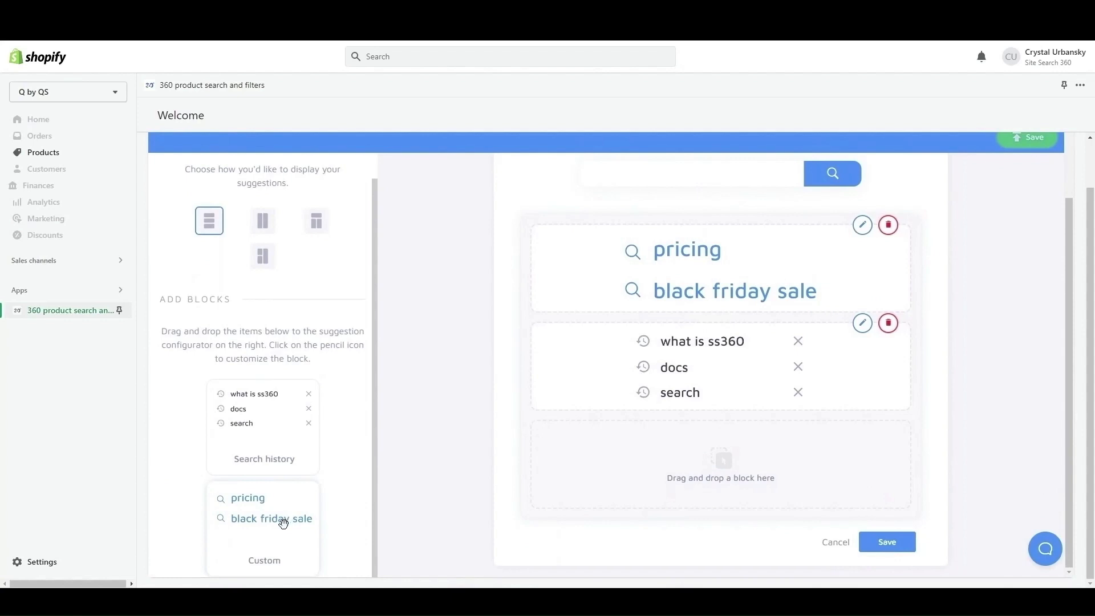
Examine the pre-filled query settings of the custom suggestions block, and leave the Empty State editor discarding unsaved changes.
click(861, 225)
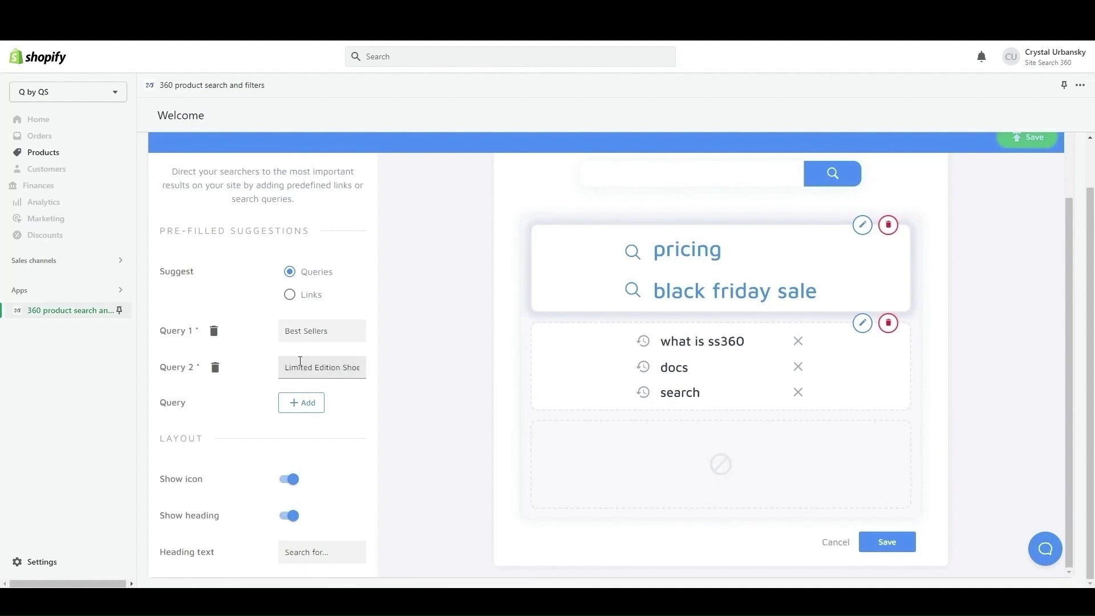
scroll(294, 360, up, 2)
click(169, 217)
scroll(335, 365, down, 1)
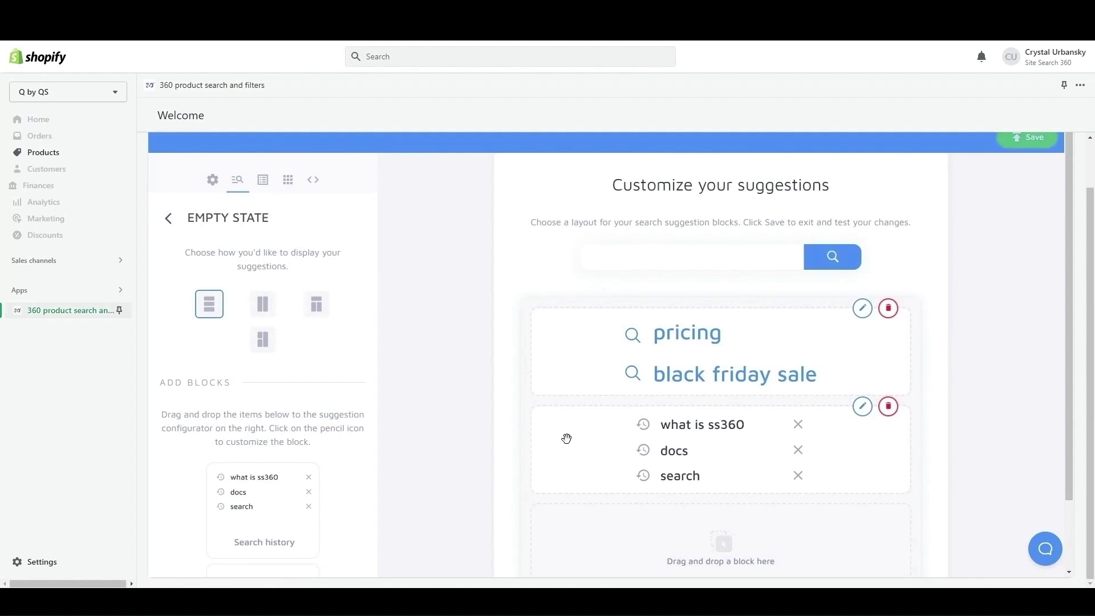
click(166, 218)
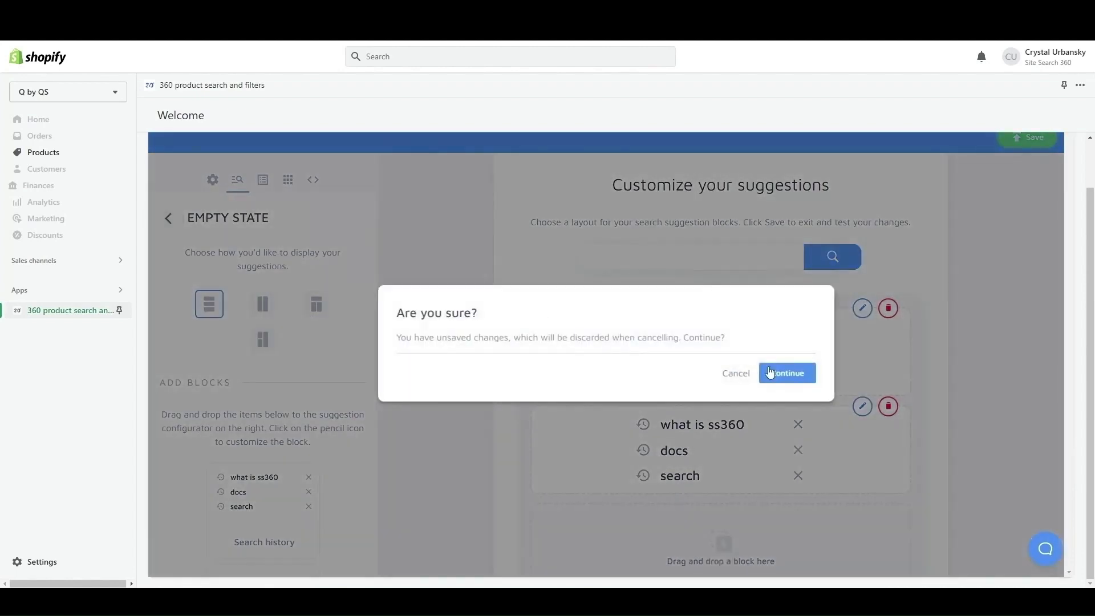
click(786, 372)
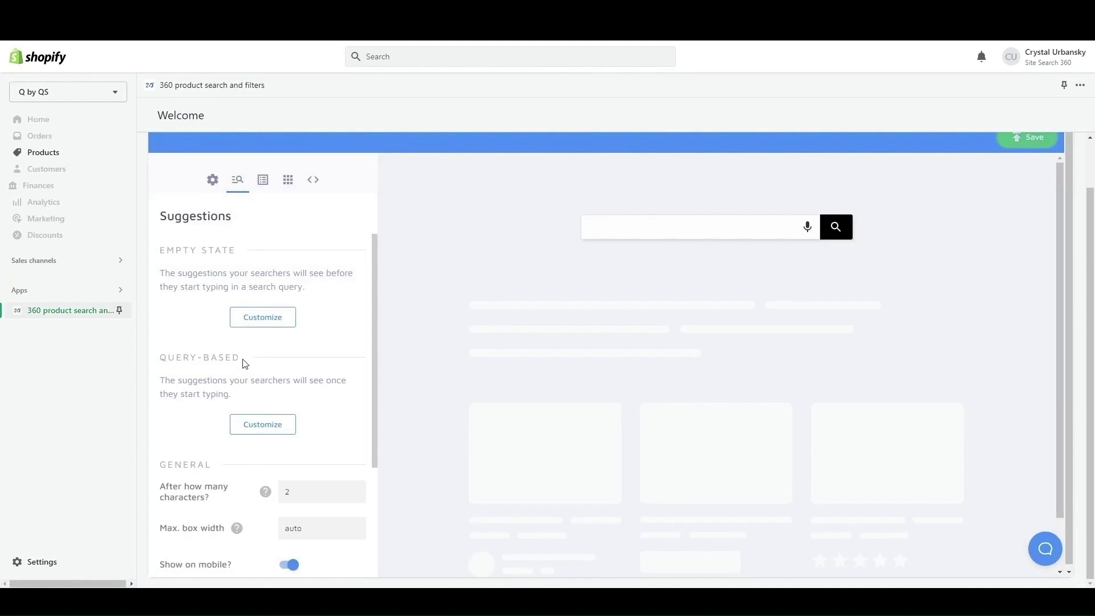
Open the Query-Based suggestions for customization, examine the available blocks, and return to the Suggestions settings.
click(264, 423)
scroll(277, 415, down, 3)
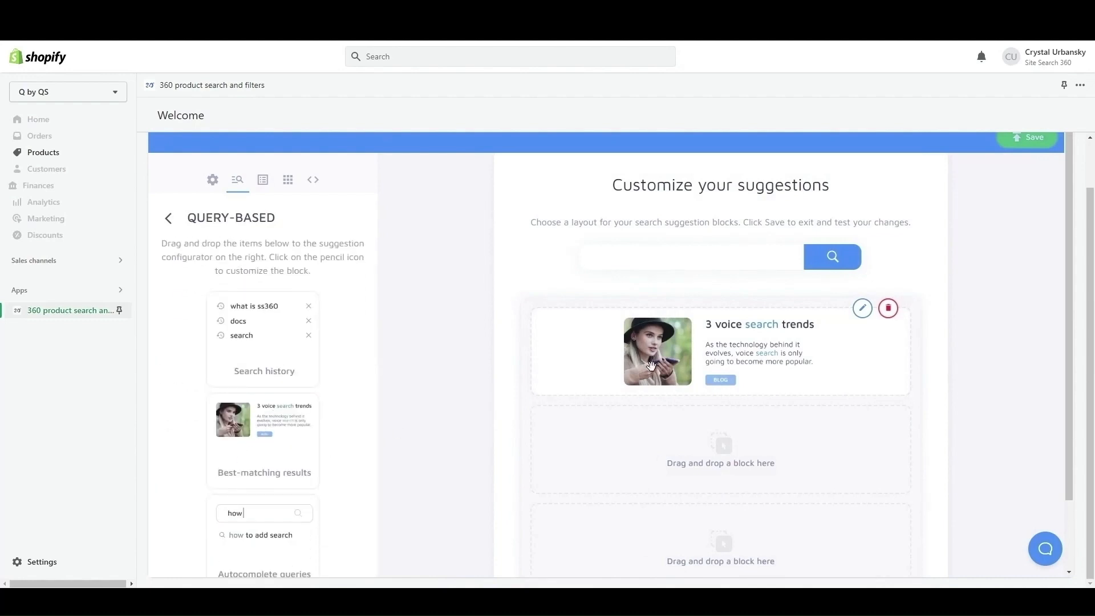
click(169, 218)
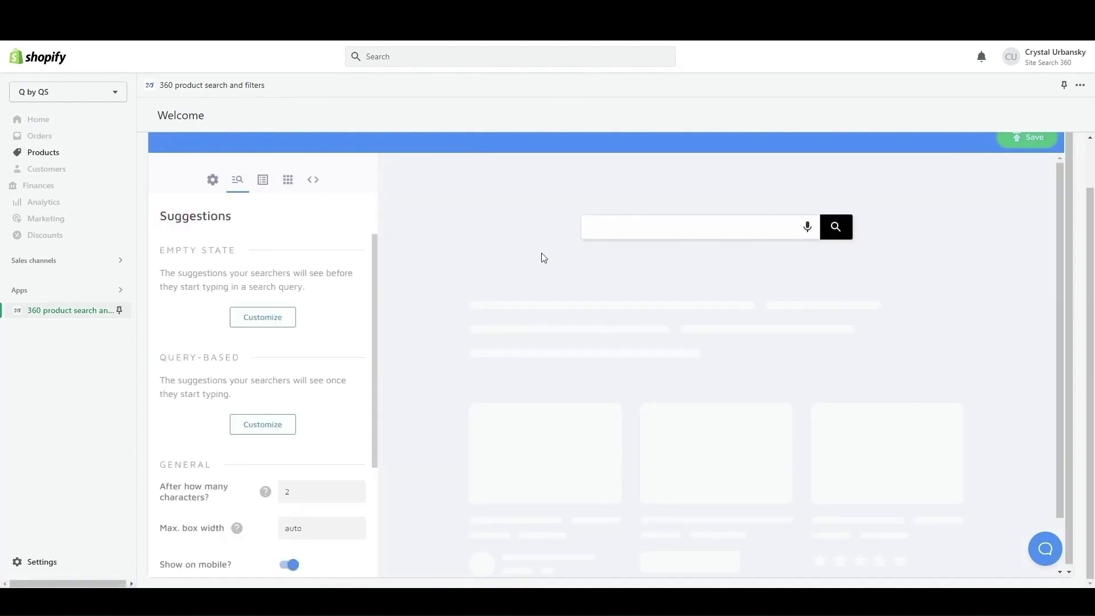
Search for "patina" in the design preview to test the suggestions and the results page.
click(636, 233)
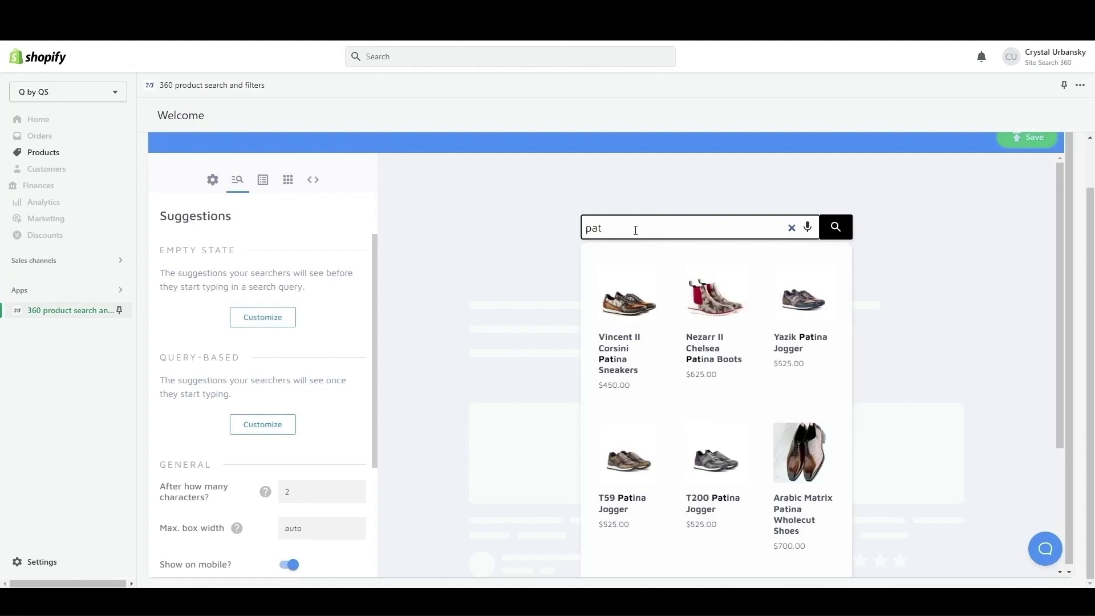
text(ina)
key(Return)
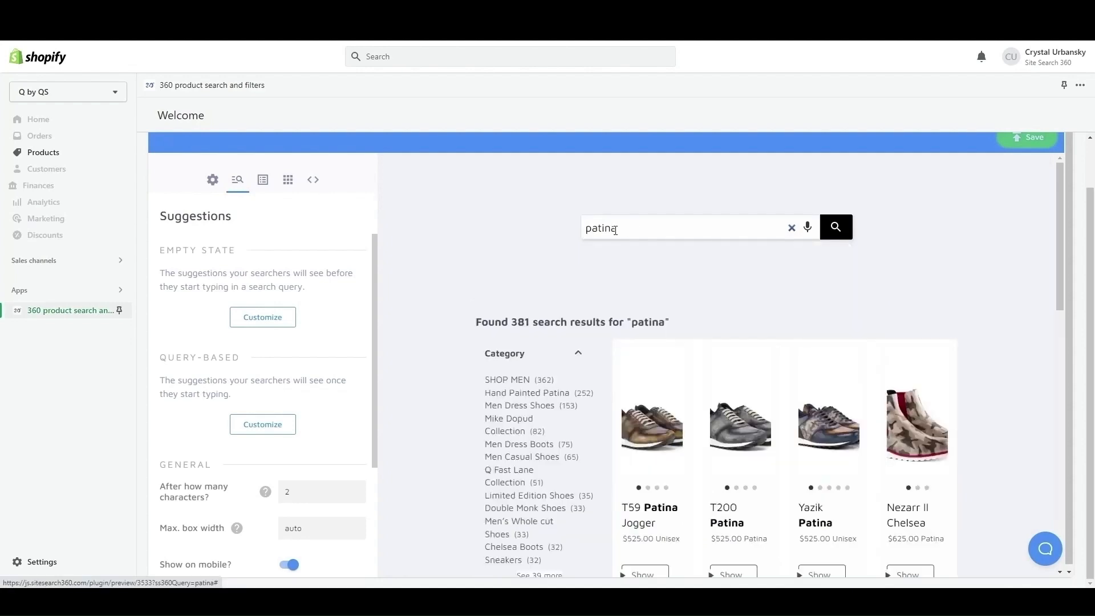
Review the Results design settings for navigation, filters and match highlighting.
click(260, 183)
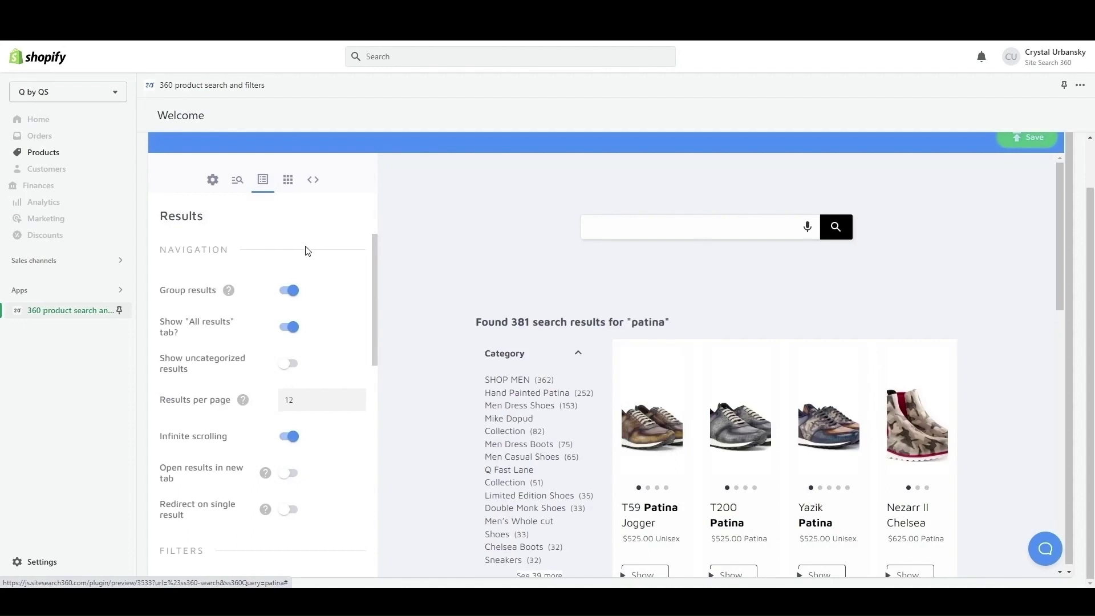
scroll(308, 251, down, 6)
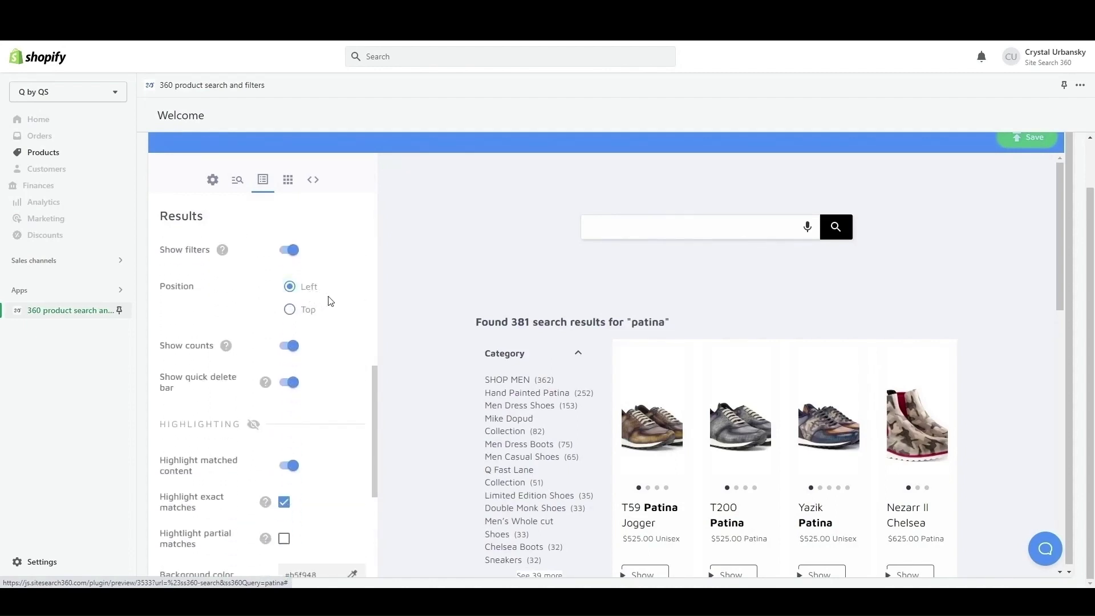
scroll(330, 302, down, 2)
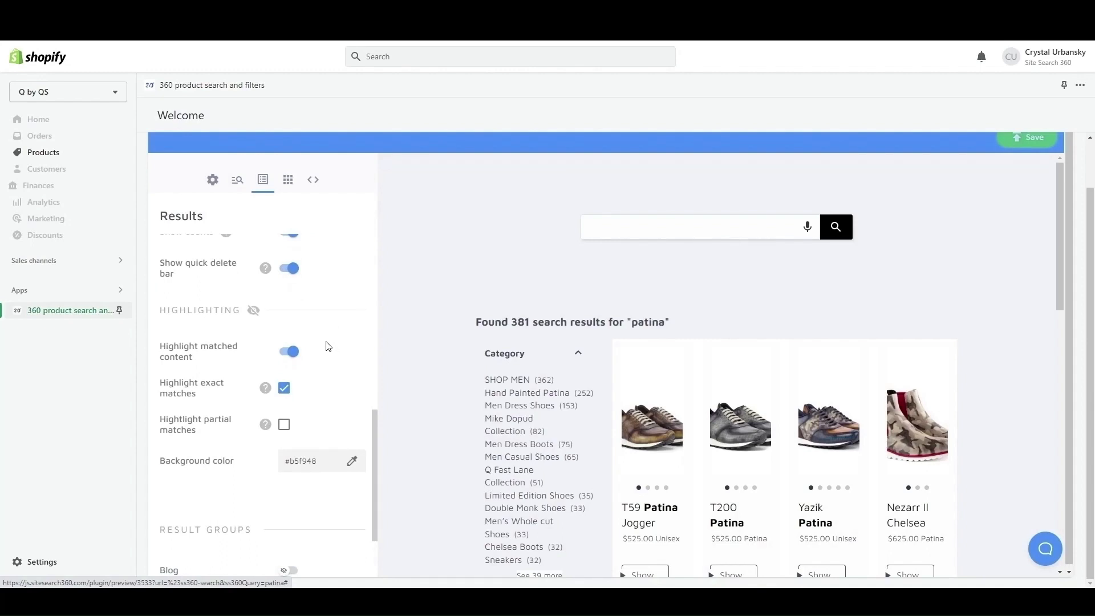
scroll(328, 346, up, 4)
scroll(328, 346, up, 4)
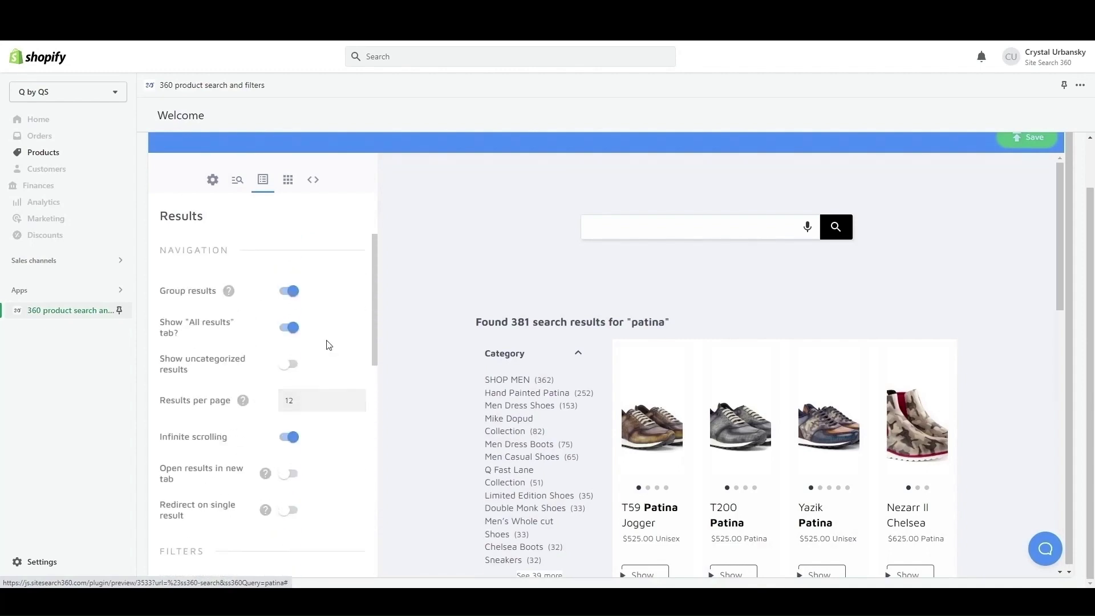
Review the Layout settings for result thumbnails, desktop and mobile display, and open the Advanced Configuration with its CSS and callbacks.
click(287, 180)
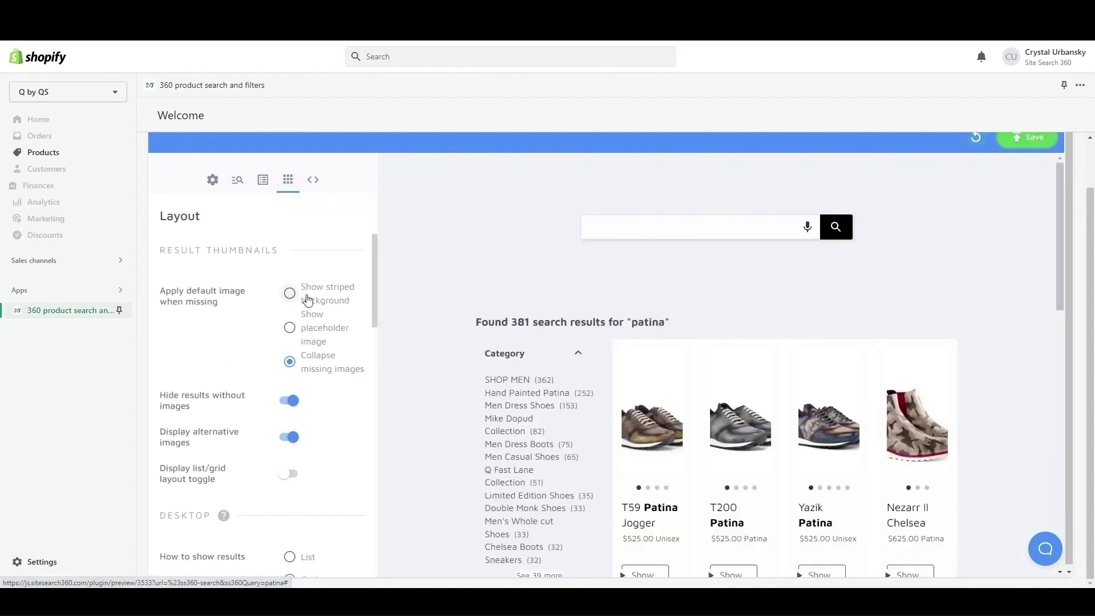
scroll(320, 311, down, 3)
scroll(322, 313, down, 2)
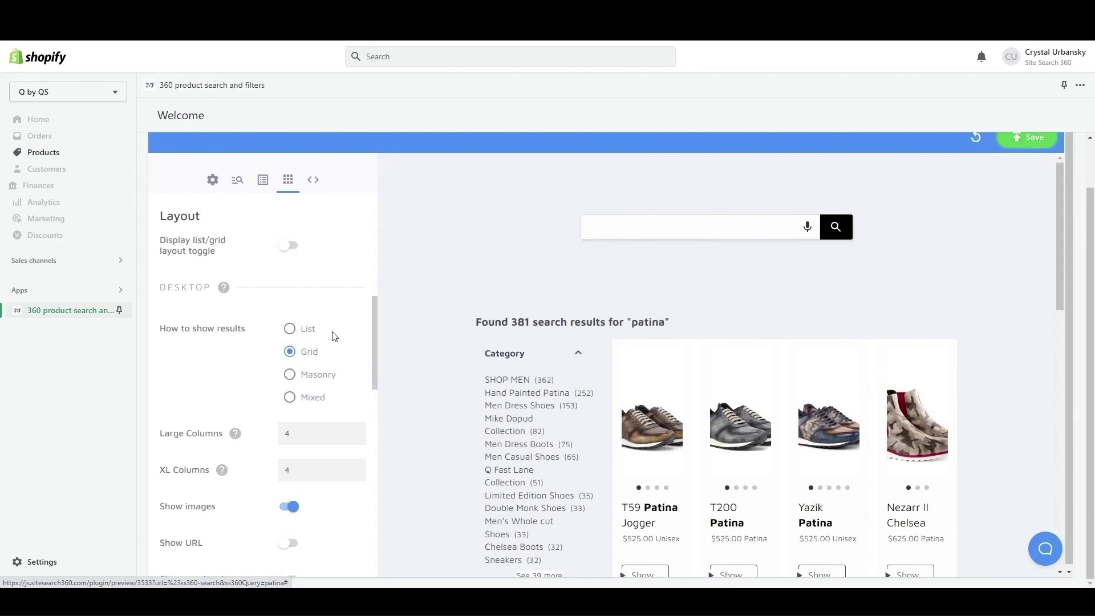
scroll(329, 335, down, 4)
scroll(329, 334, down, 1)
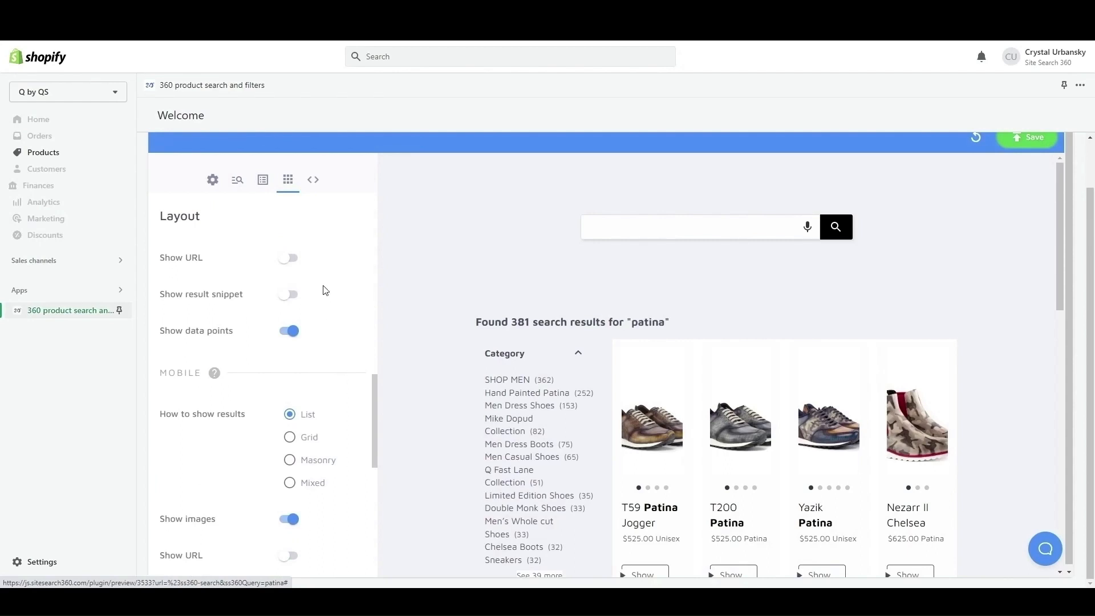
click(313, 182)
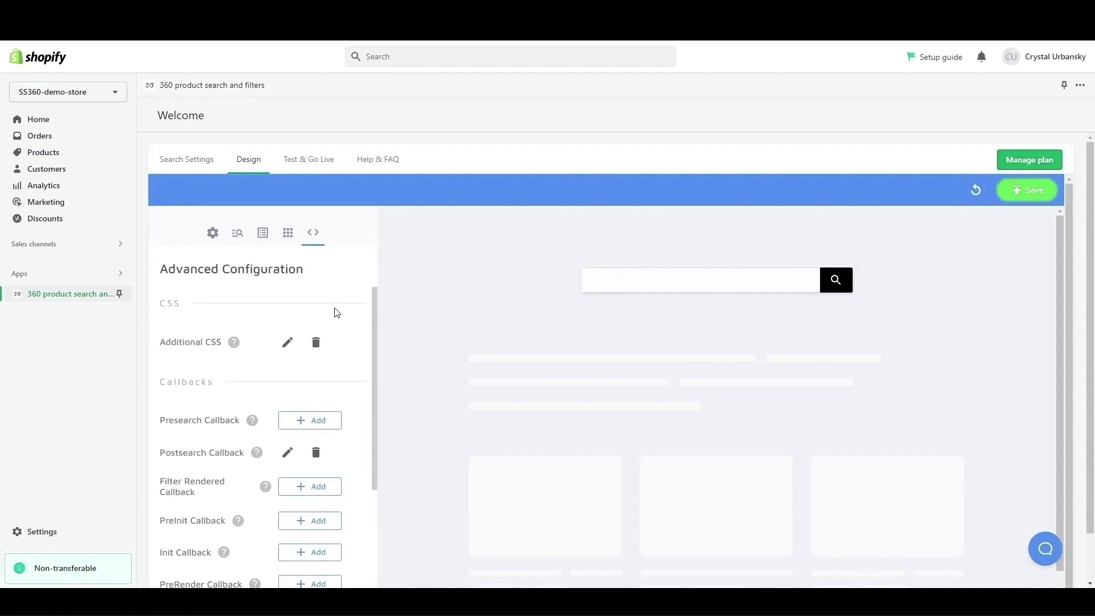
Open the preview for enabling or disabling the search app on the store's live theme.
click(308, 169)
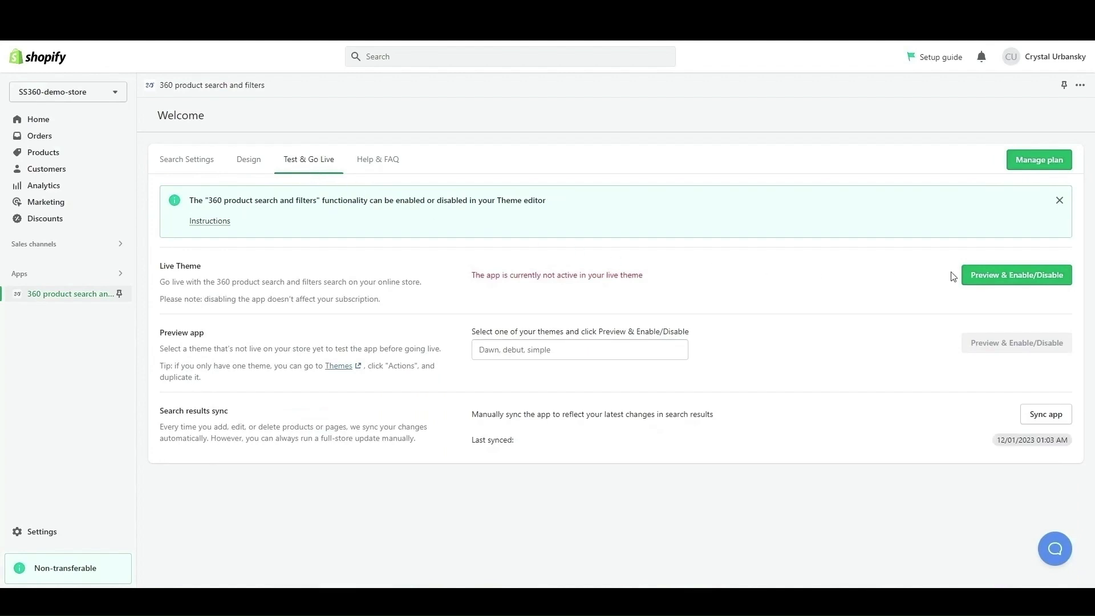
click(985, 280)
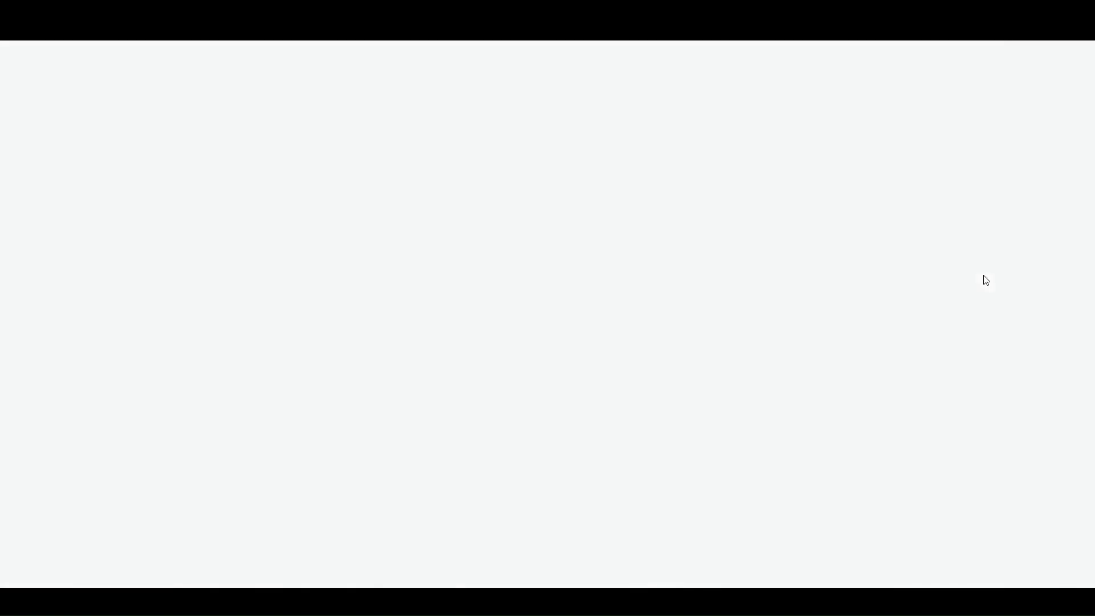